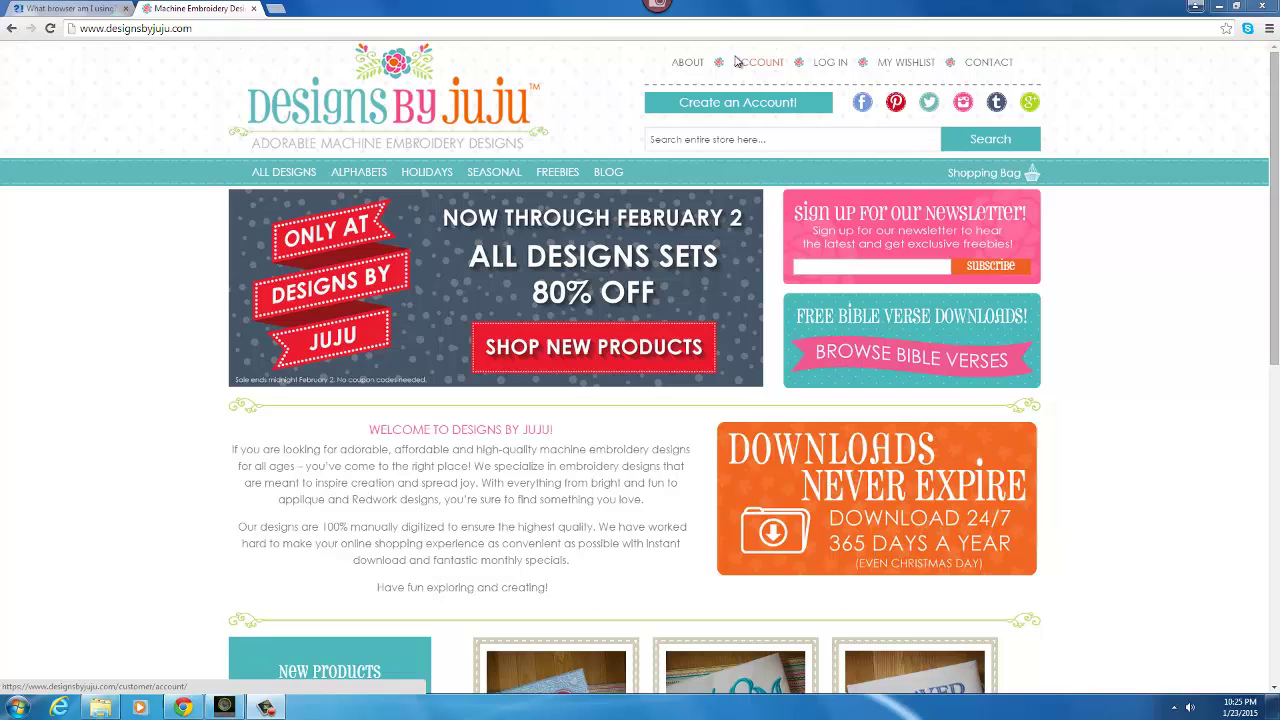
# Step: Log in to the store as a registered customer, filling in the account e-mail and typing the account password
pyautogui.click(836, 66)
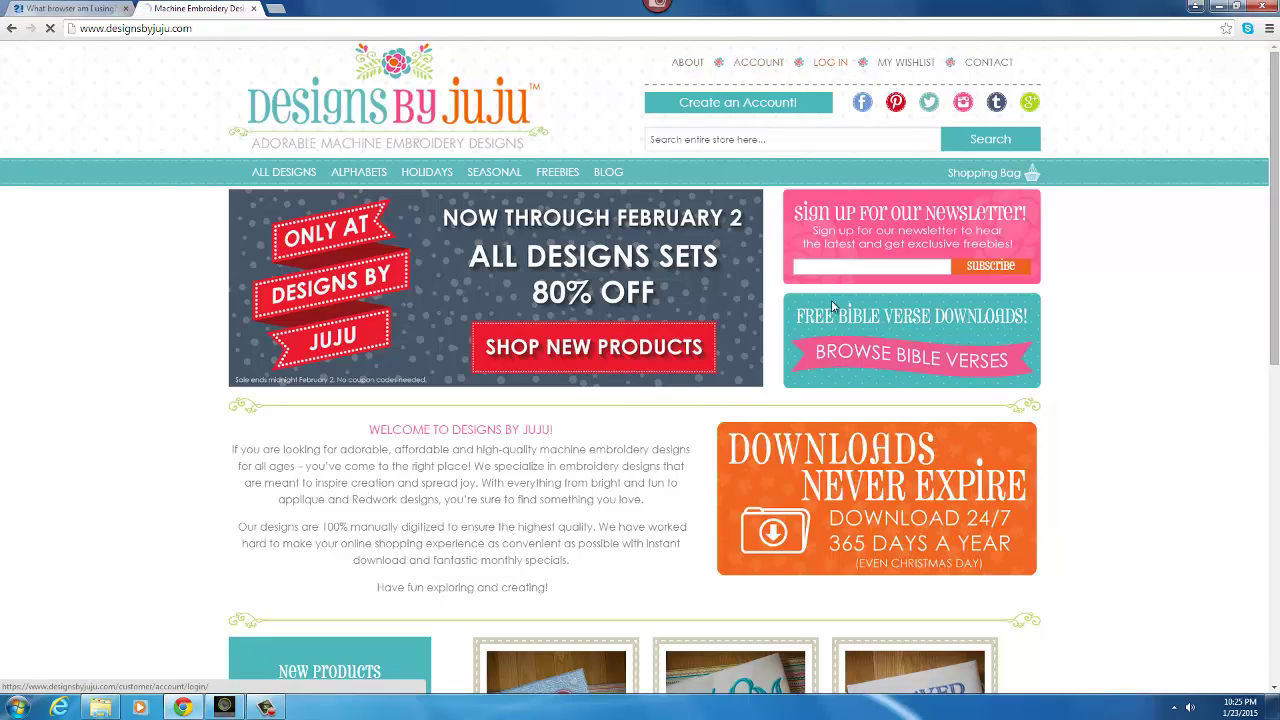
pyautogui.click(762, 370)
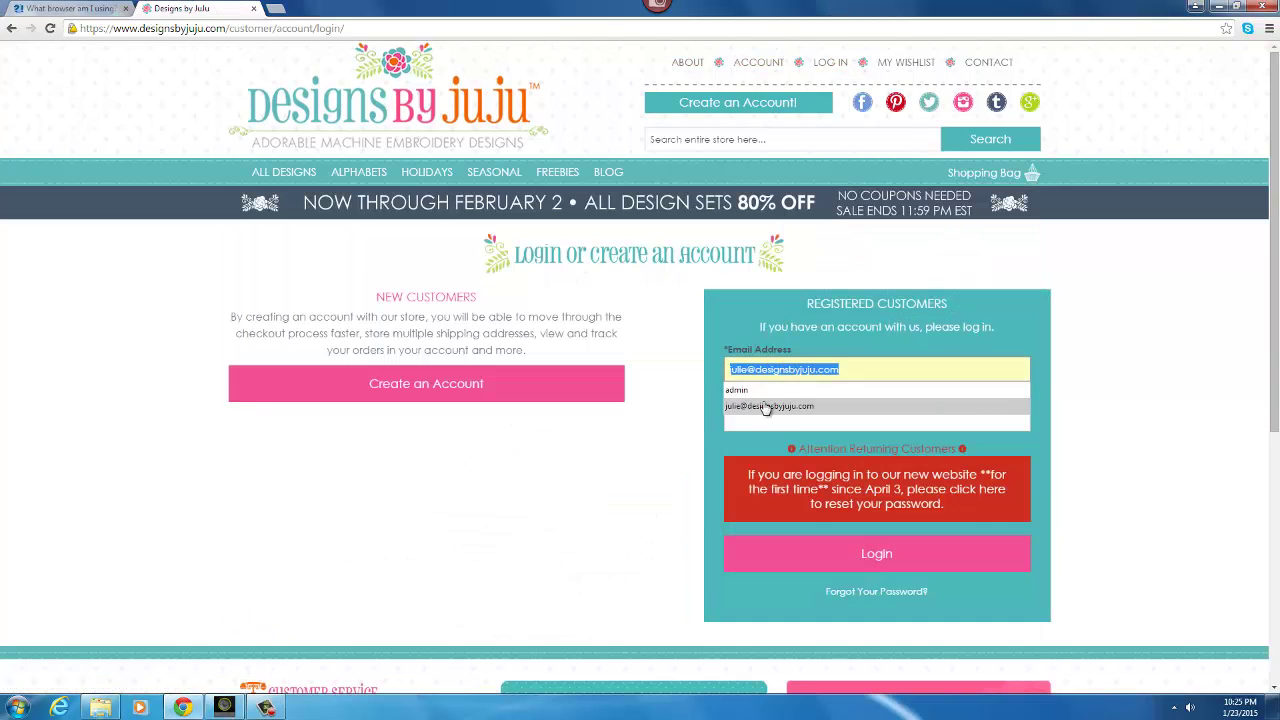
pyautogui.click(763, 405)
pyautogui.click(766, 419)
pyautogui.write('a•••••')
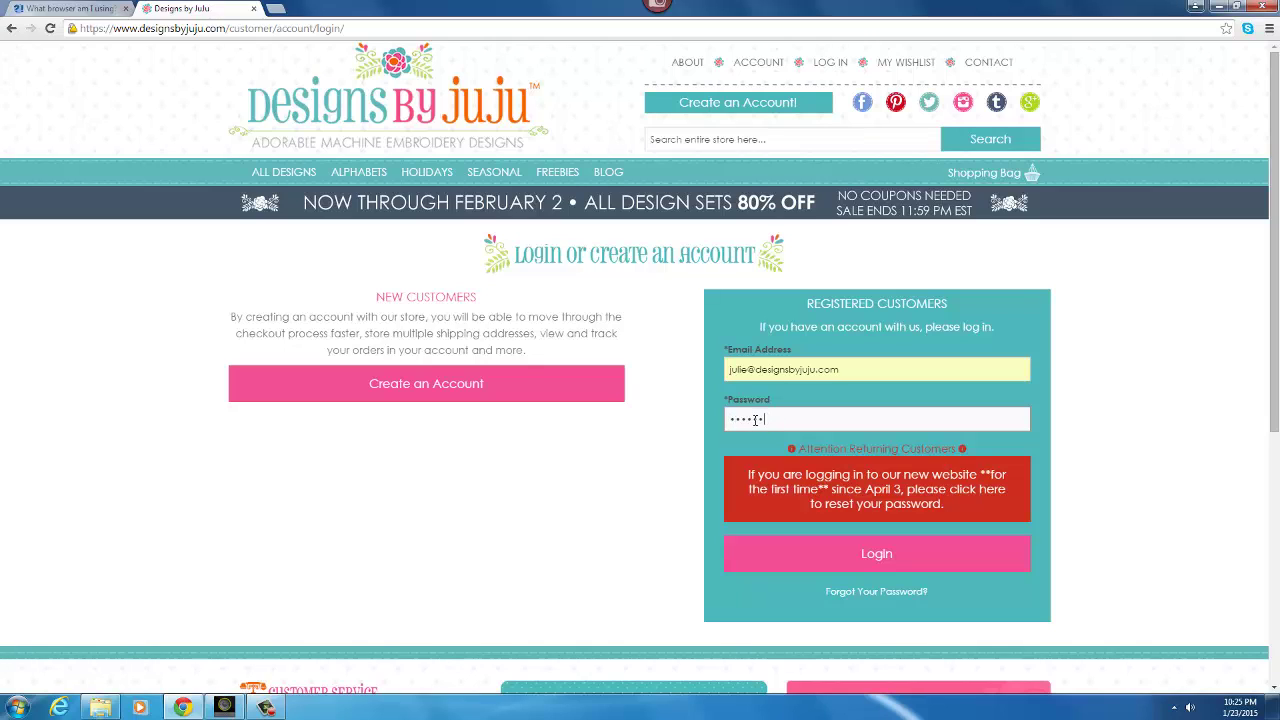
pyautogui.click(857, 561)
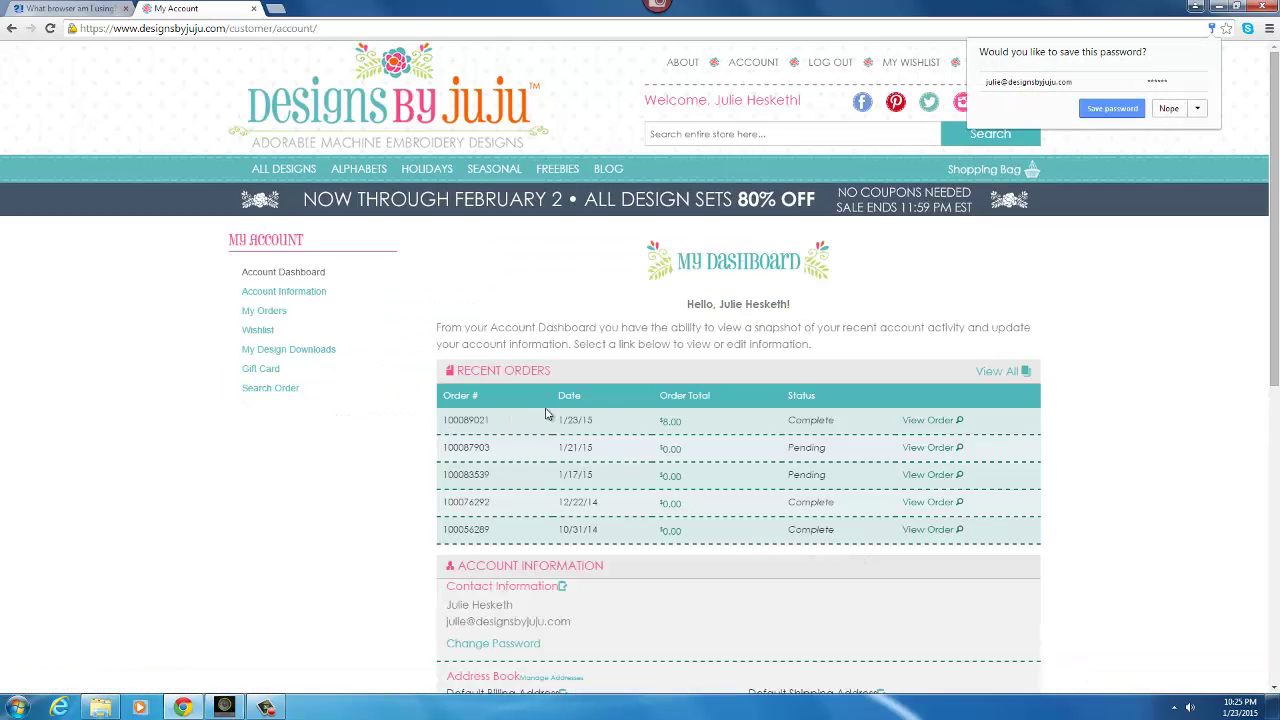
# Step: Open the 1/23/15 order and download the files for Valentine Heart Peekers Applique and Quilt Blocks
pyautogui.click(919, 422)
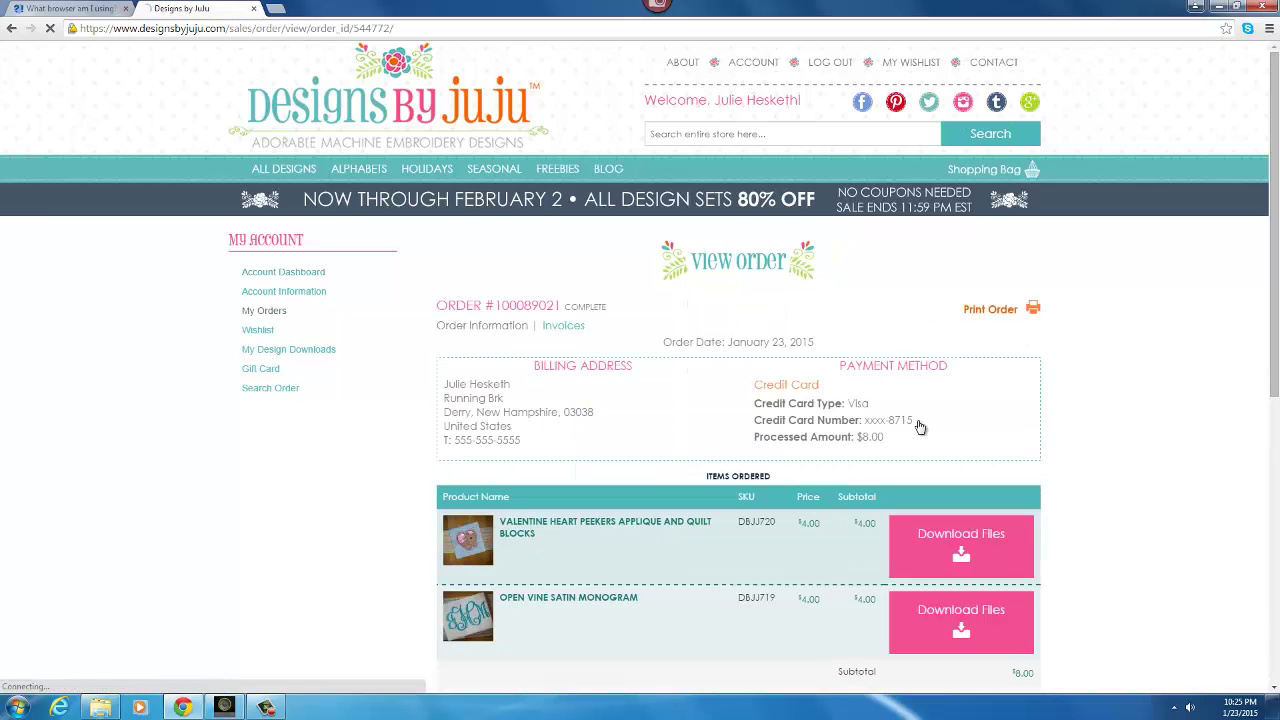
pyautogui.scroll(-2, 1176, 452)
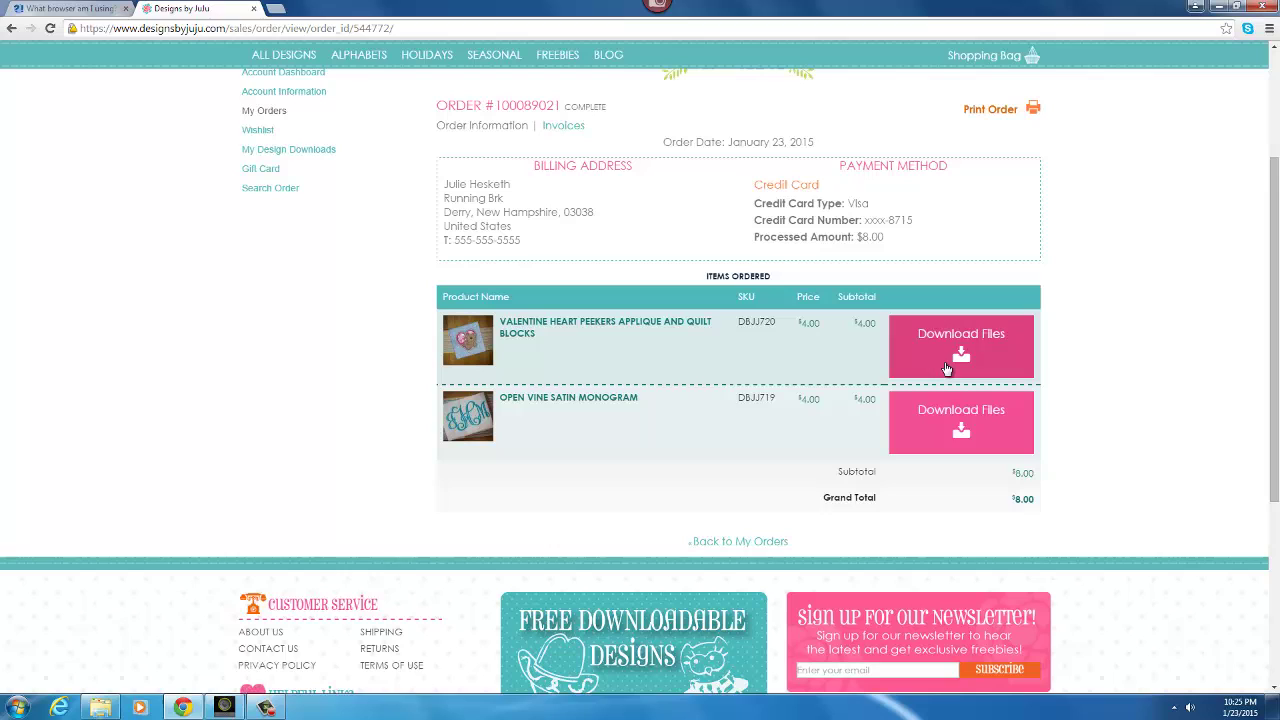
pyautogui.click(945, 424)
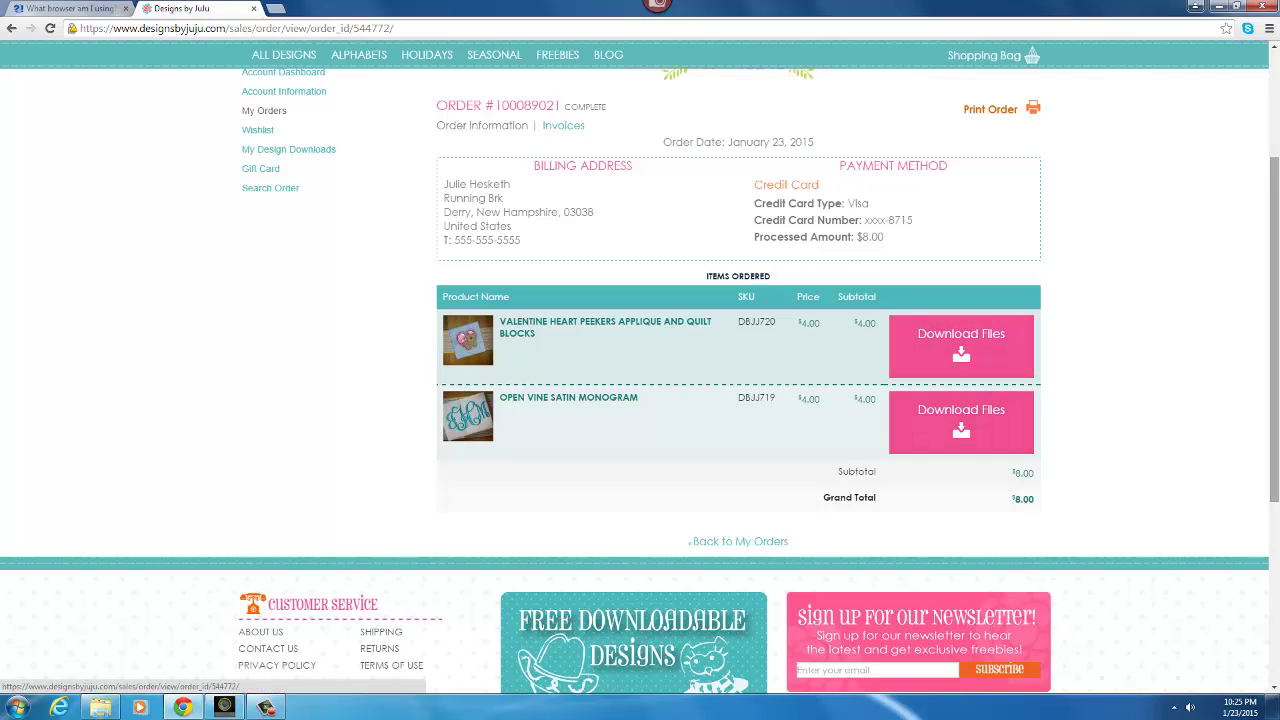
pyautogui.moveTo(1275, 257); pyautogui.dragTo(1276, 352)
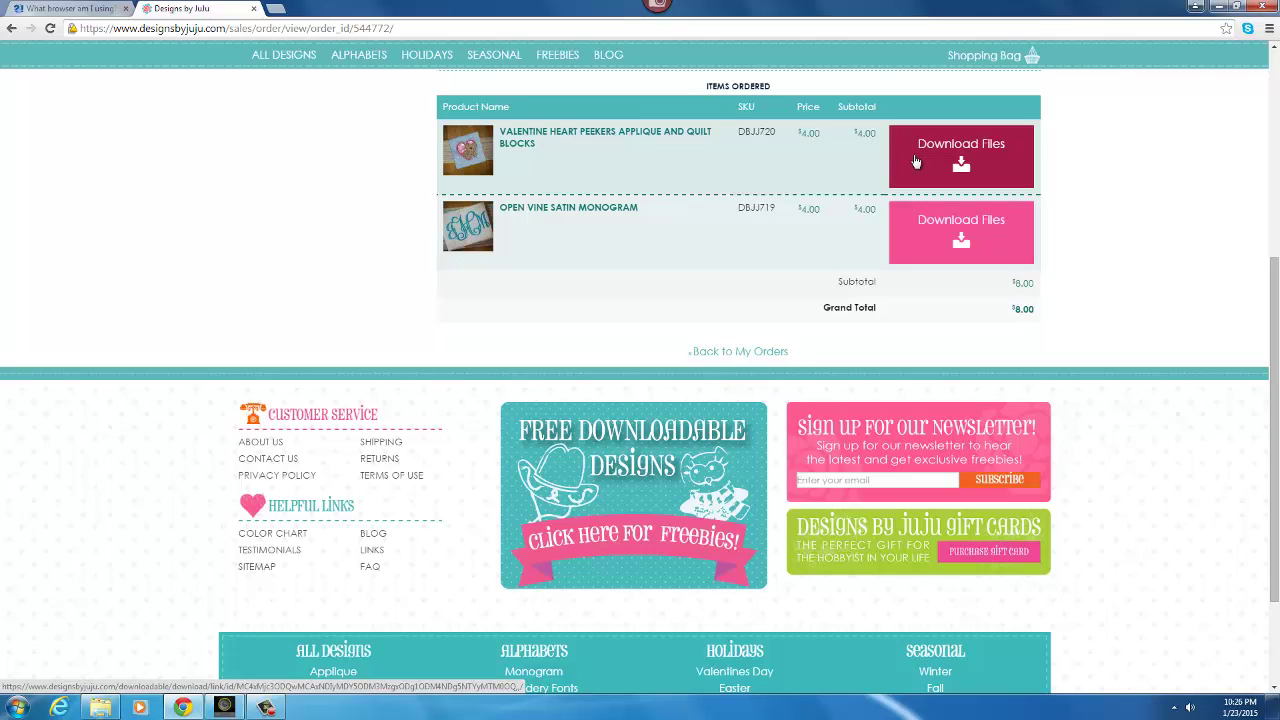
pyautogui.click(916, 162)
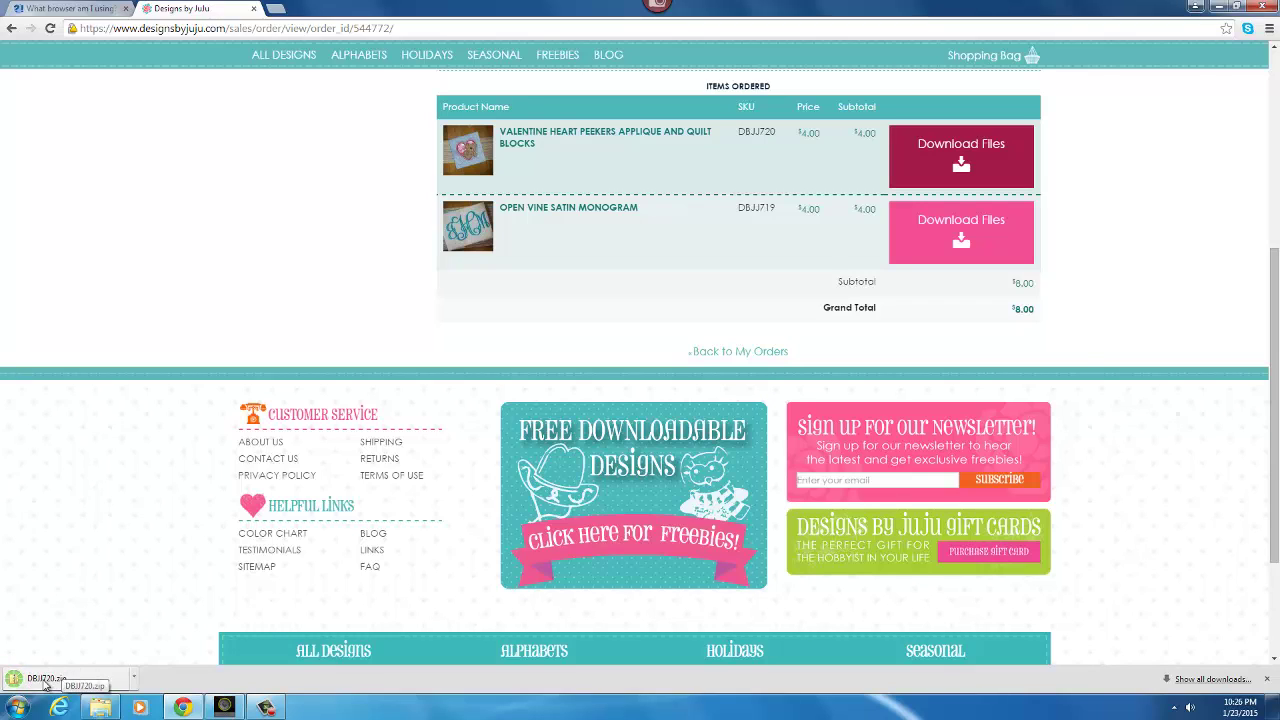
# Step: Switch to Windows Explorer, open the Downloads folder and copy the DBJJ720 zip file
pyautogui.click(100, 712)
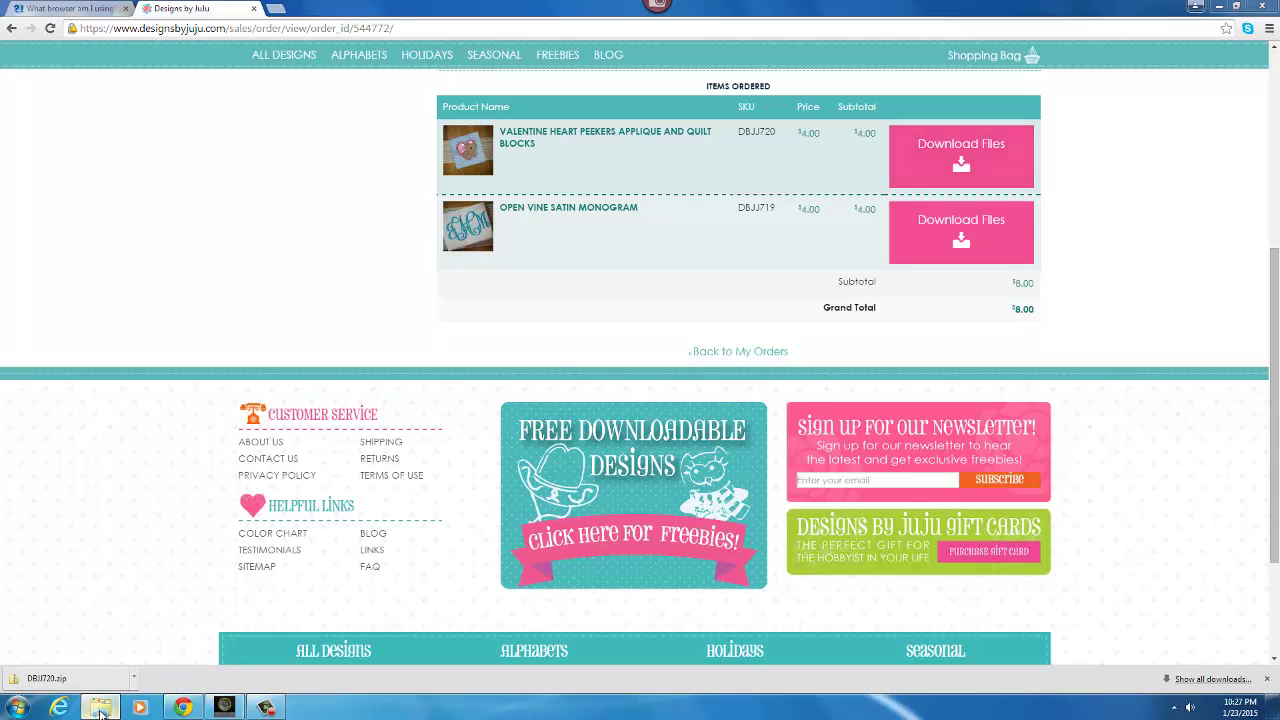
pyautogui.click(150, 100)
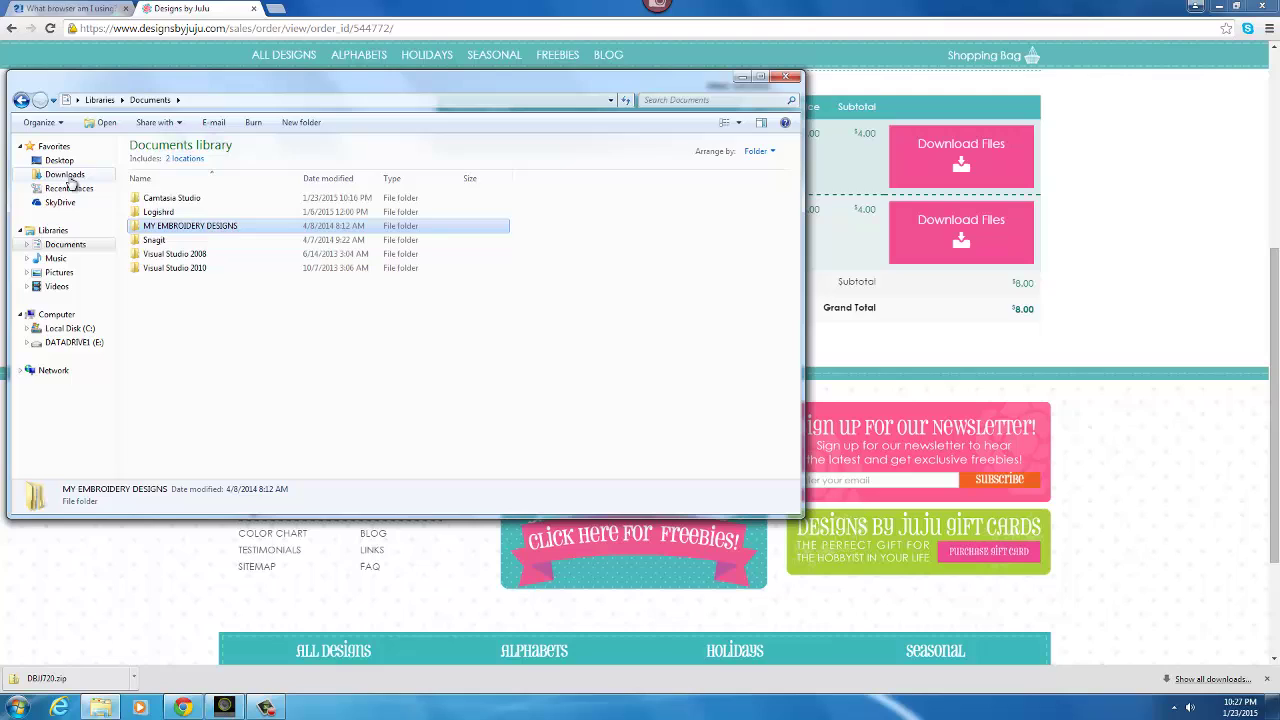
pyautogui.click(66, 175)
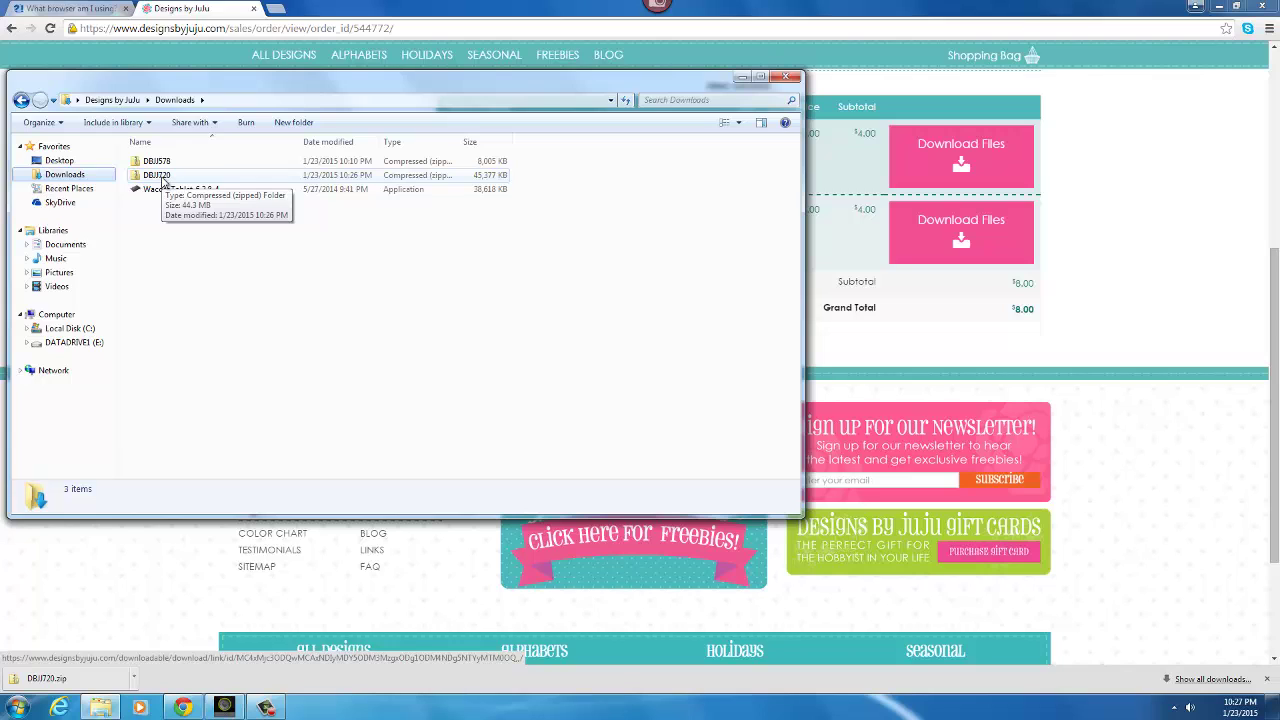
pyautogui.rightClick(163, 178)
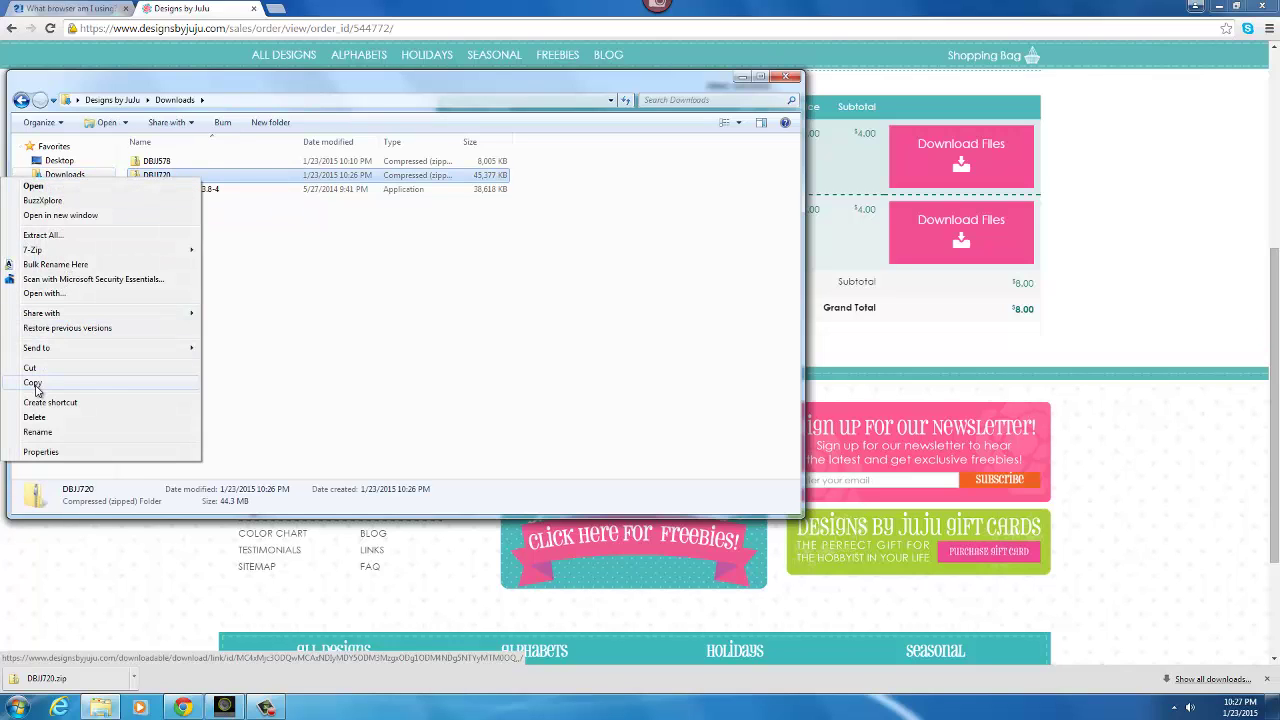
pyautogui.click(35, 385)
# Step: Look through the Documents library, go back to the Downloads folder and close the Explorer window
pyautogui.click(50, 246)
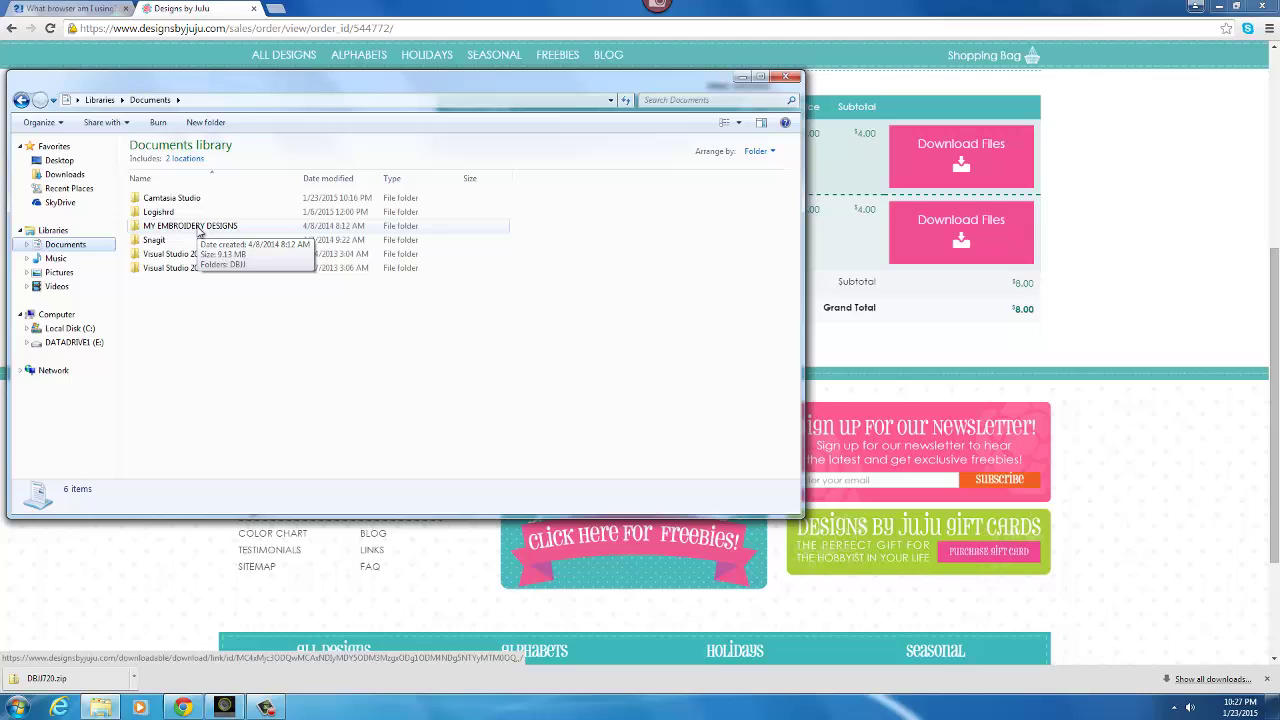
pyautogui.click(62, 175)
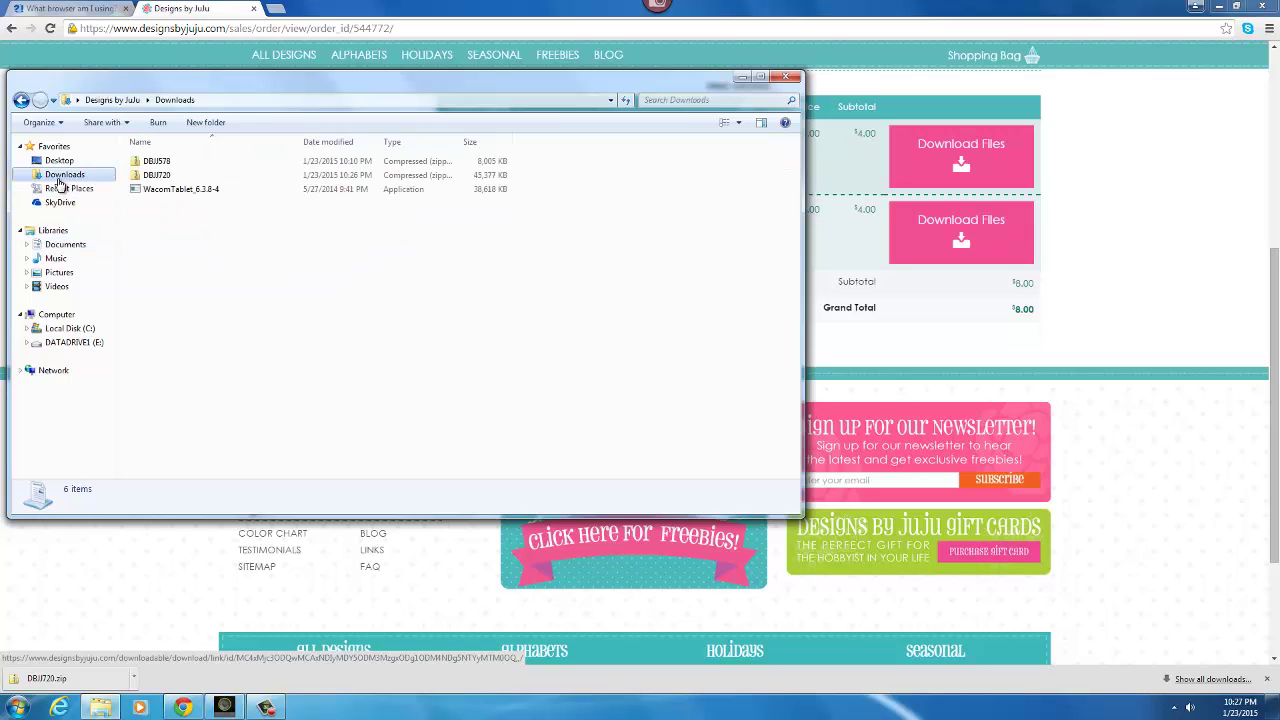
pyautogui.click(787, 77)
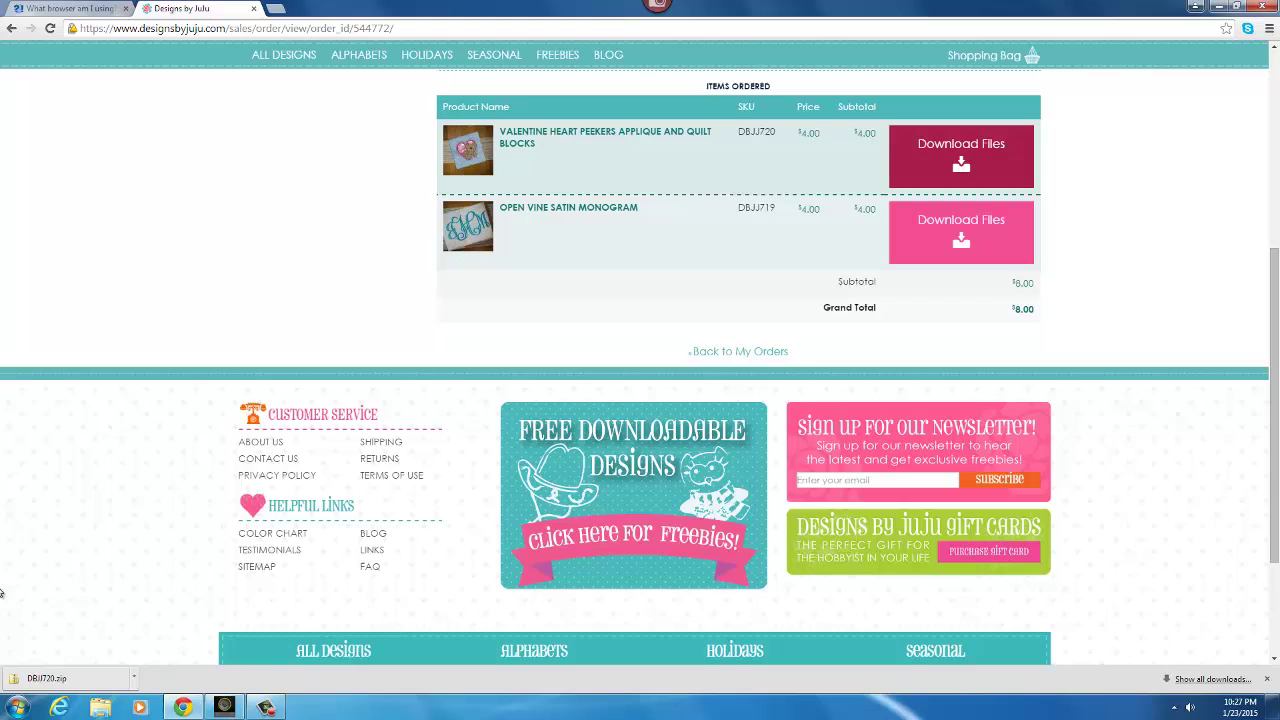
# Step: Reopen the Documents library, view the Downloads and MY EMBROIDERY DESIGNS folders, and close the Explorer window
pyautogui.click(19, 712)
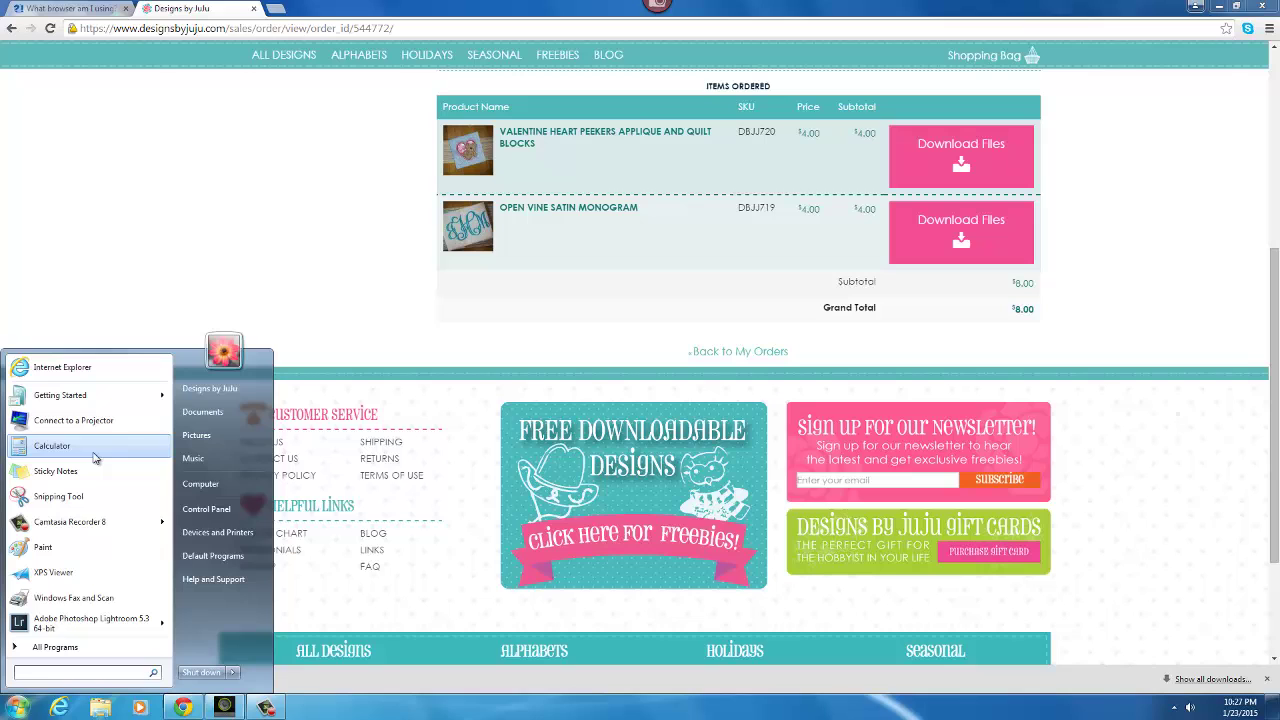
pyautogui.click(202, 412)
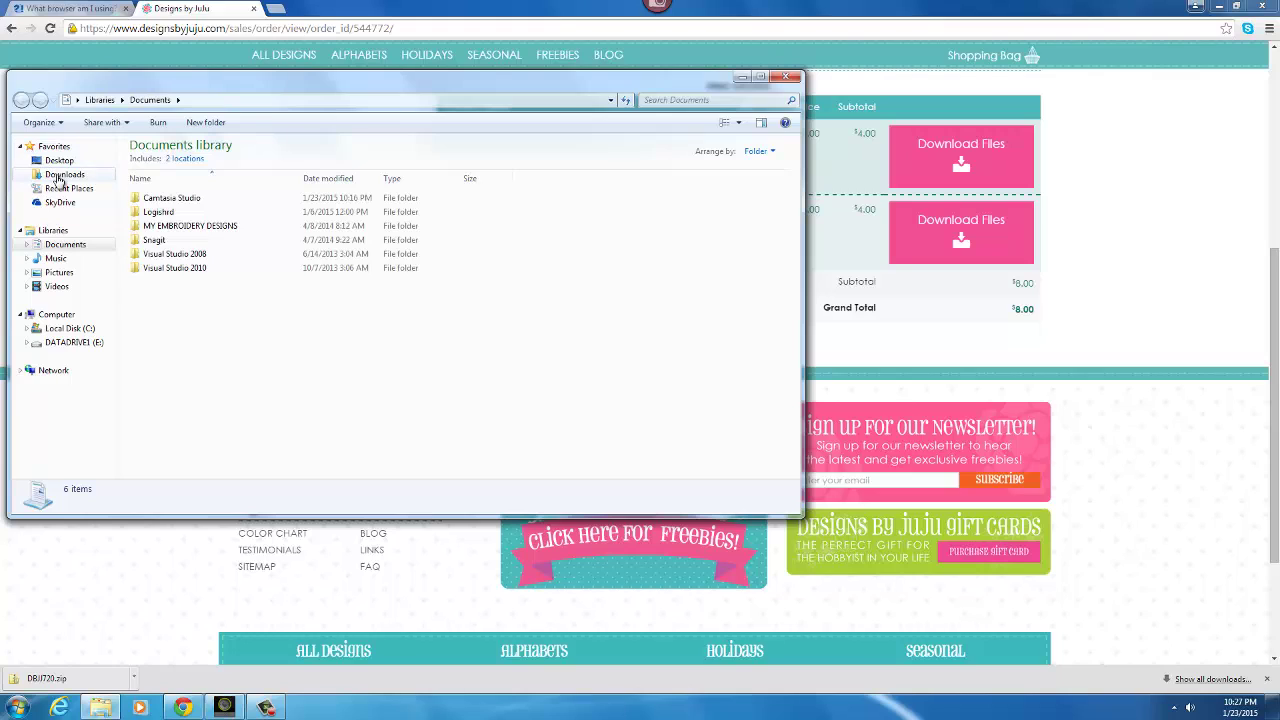
pyautogui.click(59, 176)
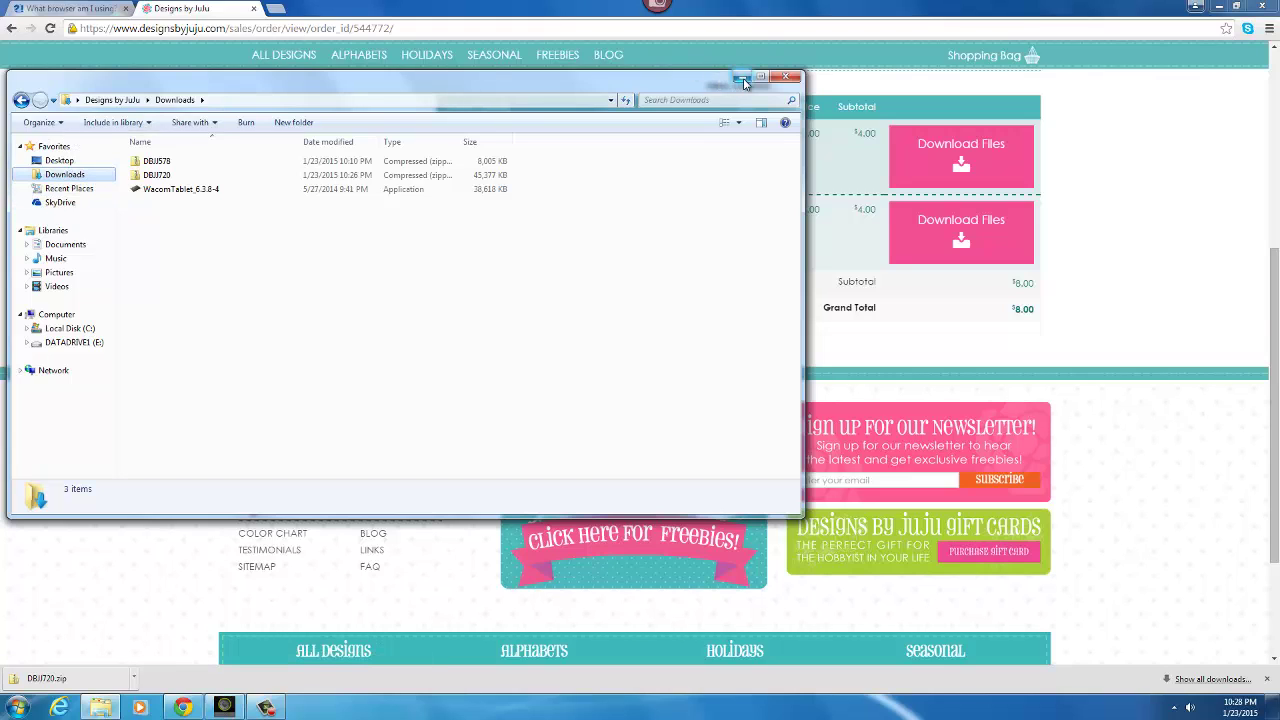
pyautogui.click(52, 244)
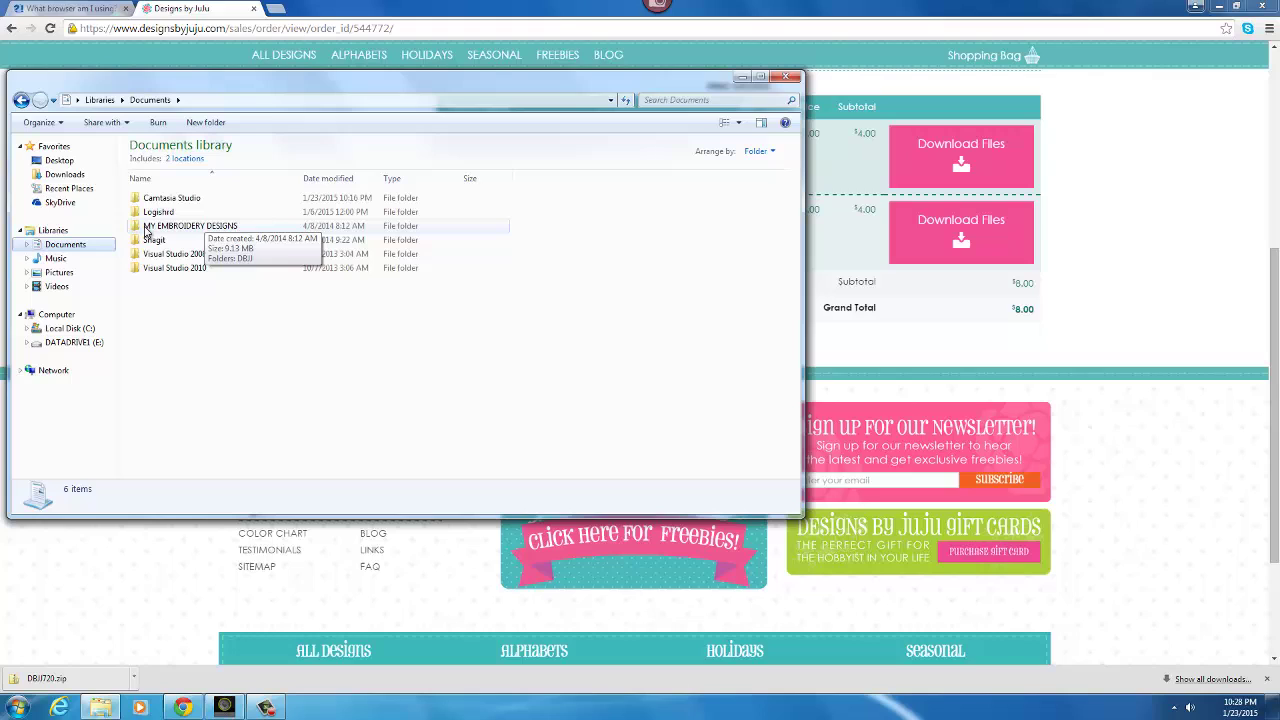
pyautogui.doubleClick(195, 230)
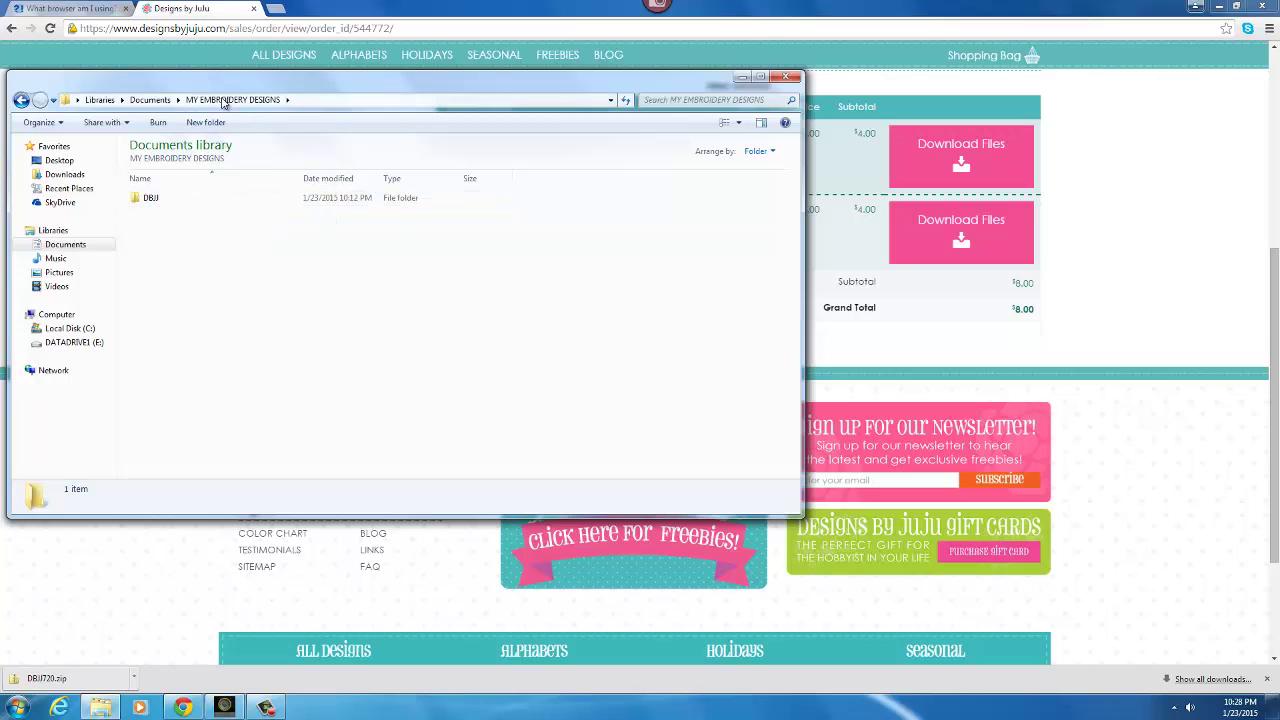
pyautogui.click(784, 78)
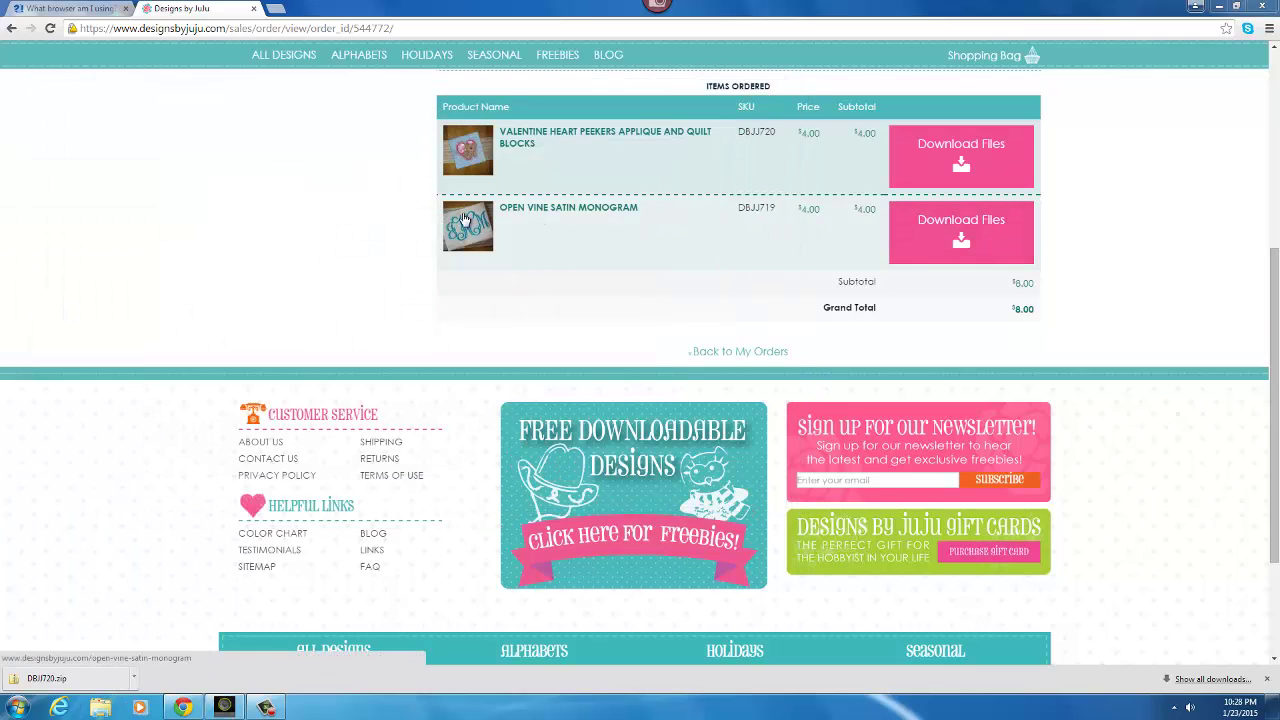
# Step: Save the Open Vine Satin Monogram download as DBJJ719 in the DBJJ folder under My Documents, MY EMBROIDERY DESIGNS
pyautogui.click(924, 235)
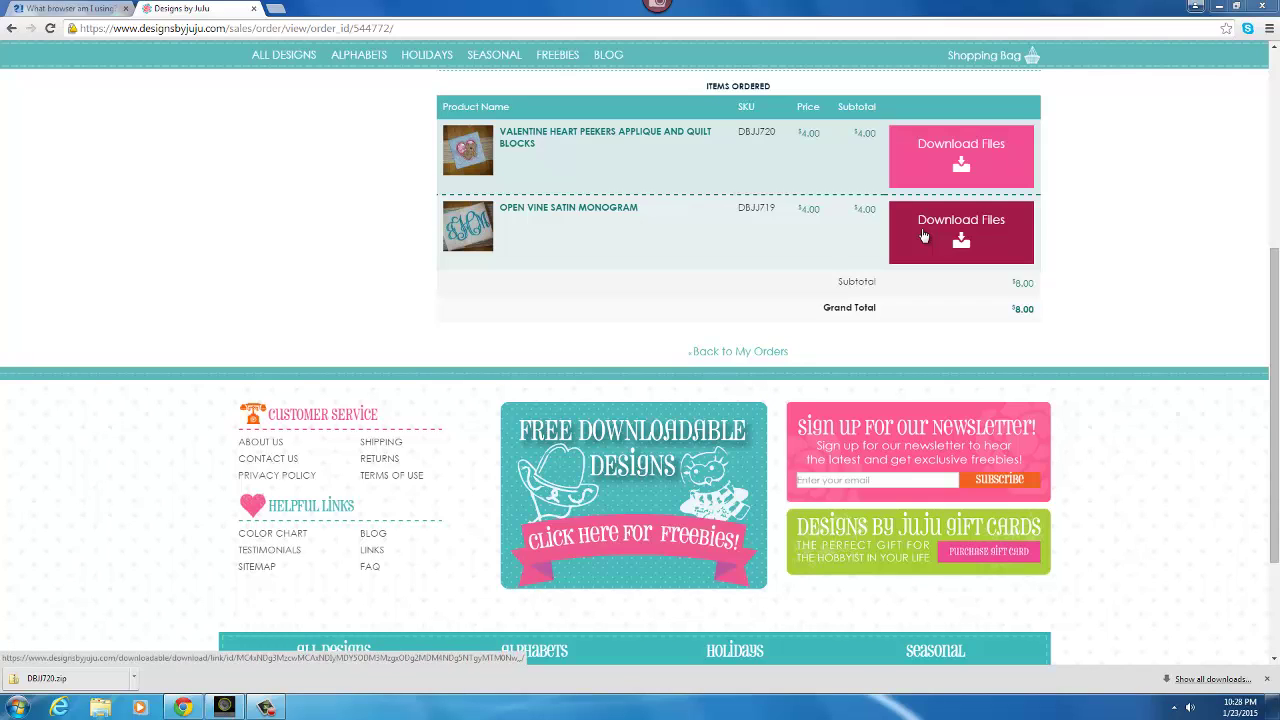
pyautogui.rightClick(923, 235)
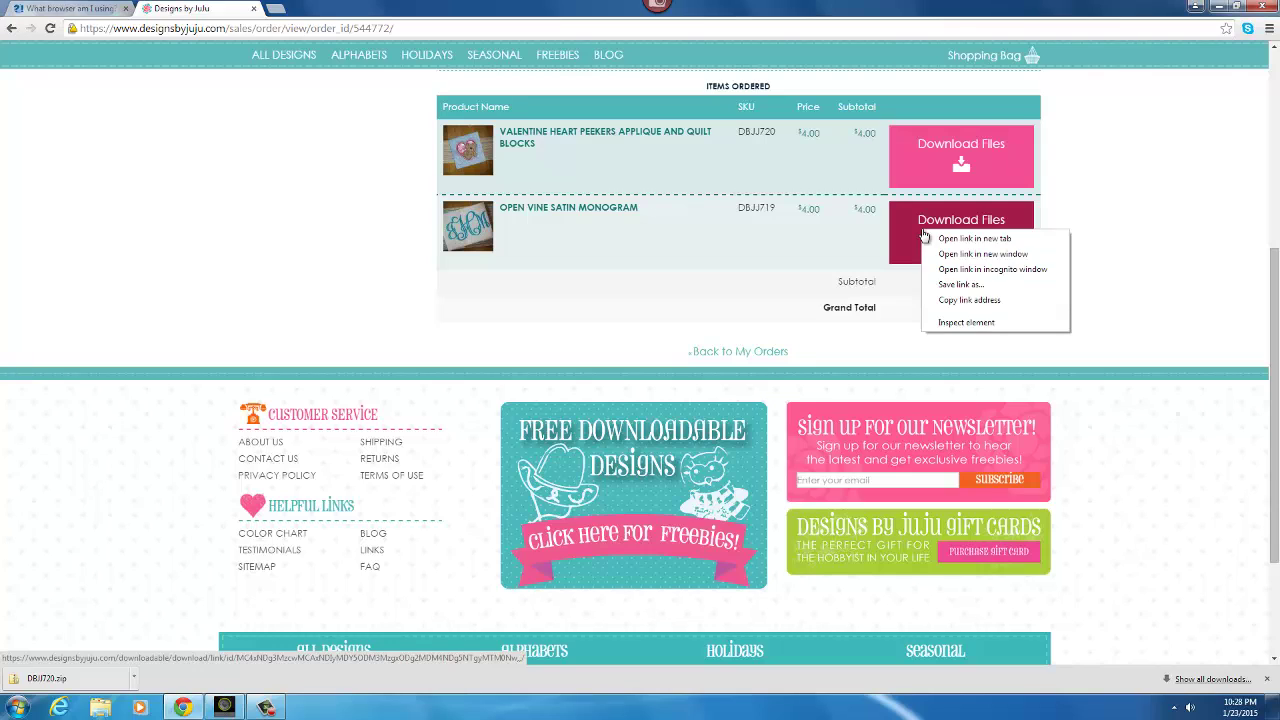
pyautogui.click(965, 287)
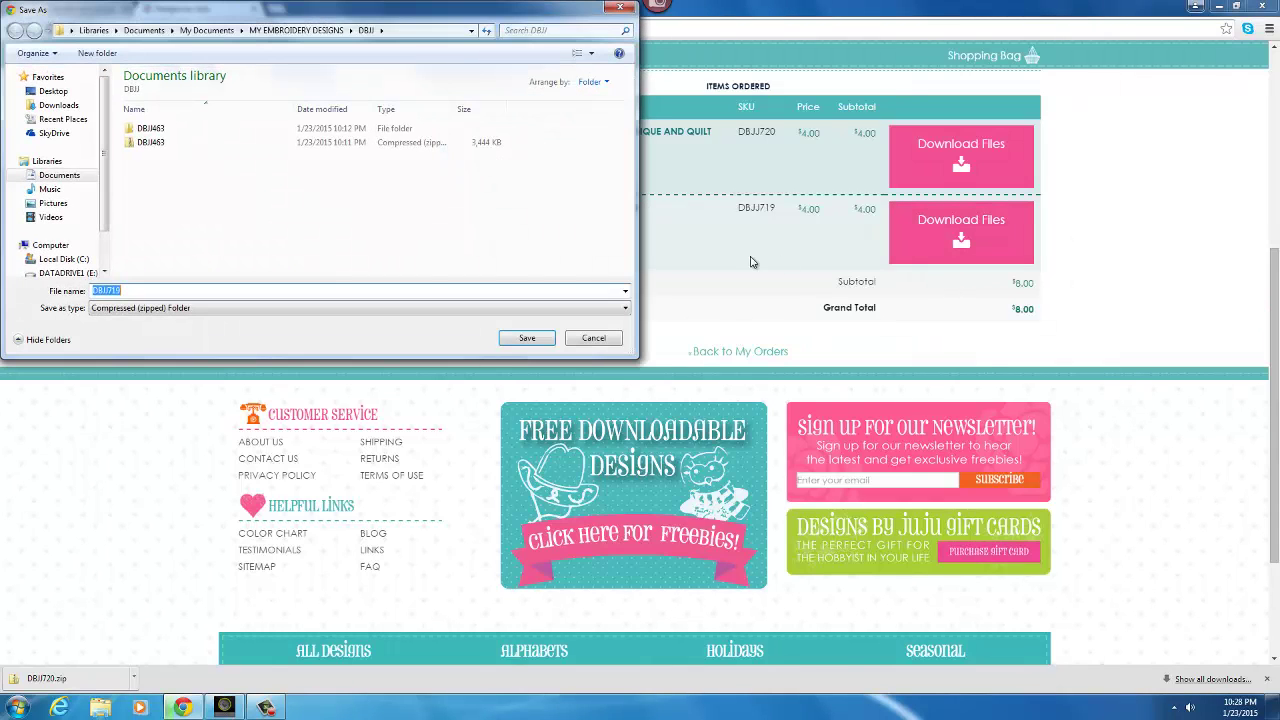
pyautogui.click(207, 30)
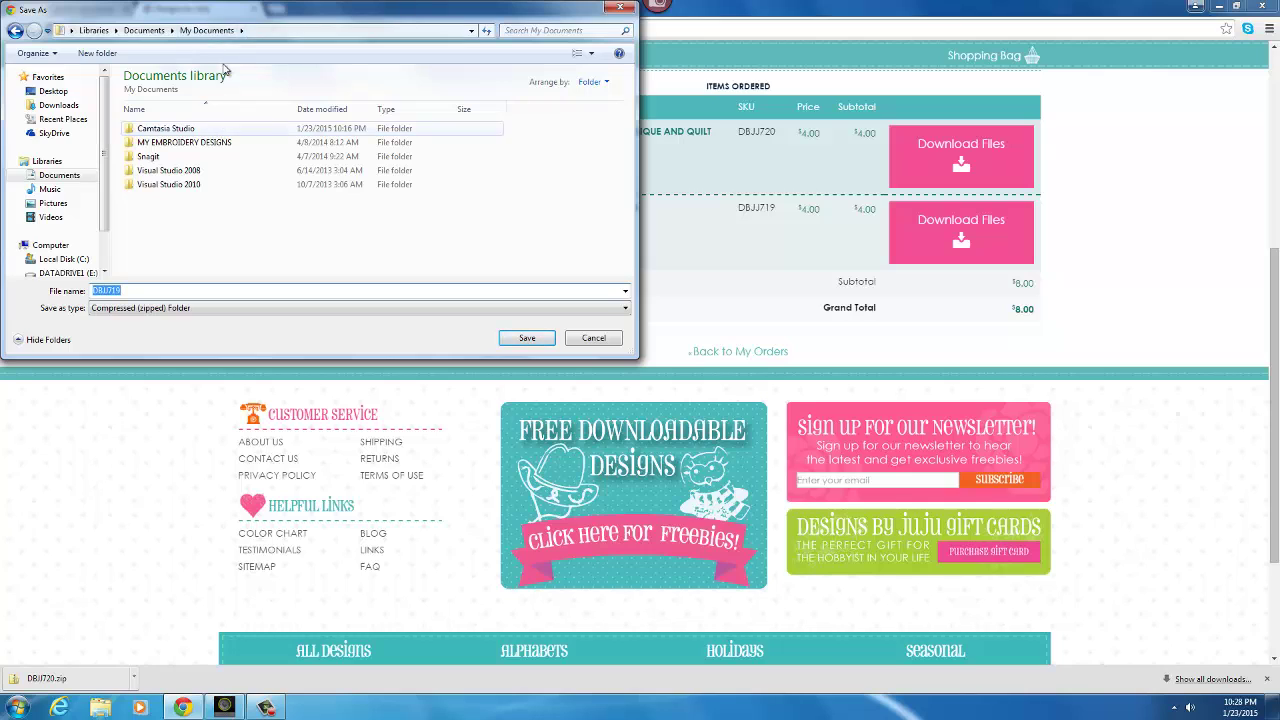
pyautogui.doubleClick(166, 142)
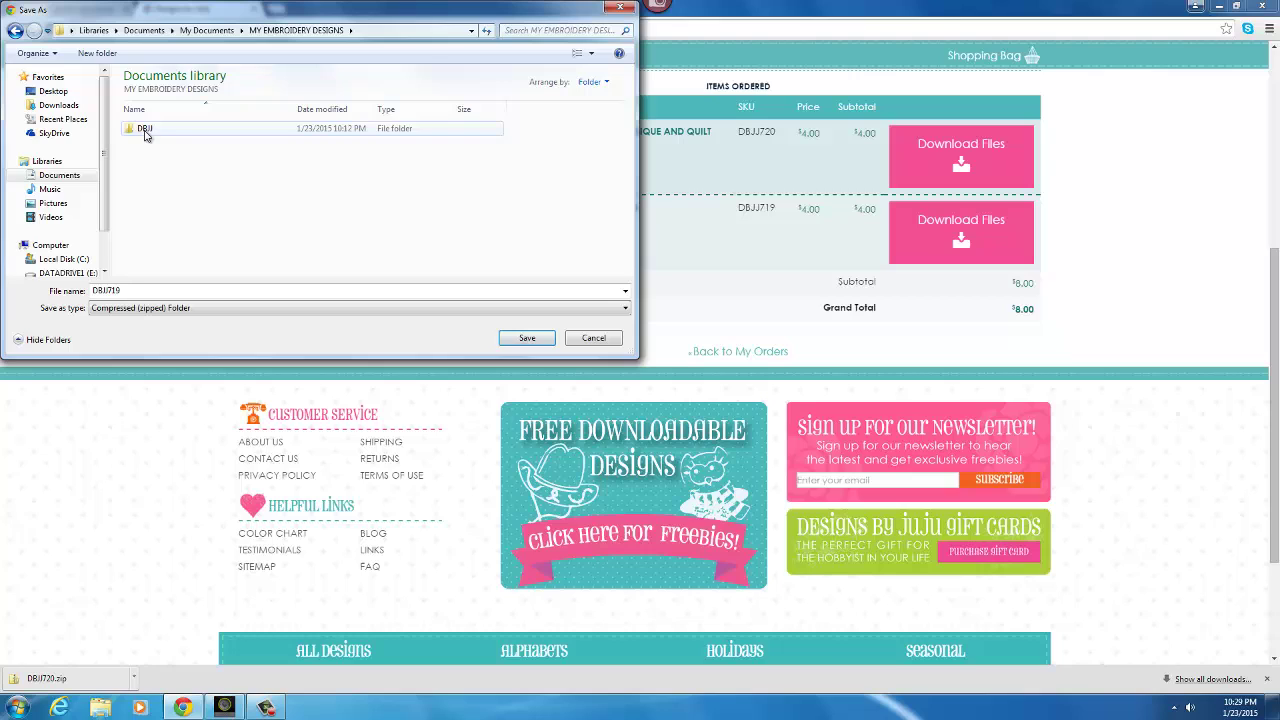
pyautogui.doubleClick(144, 132)
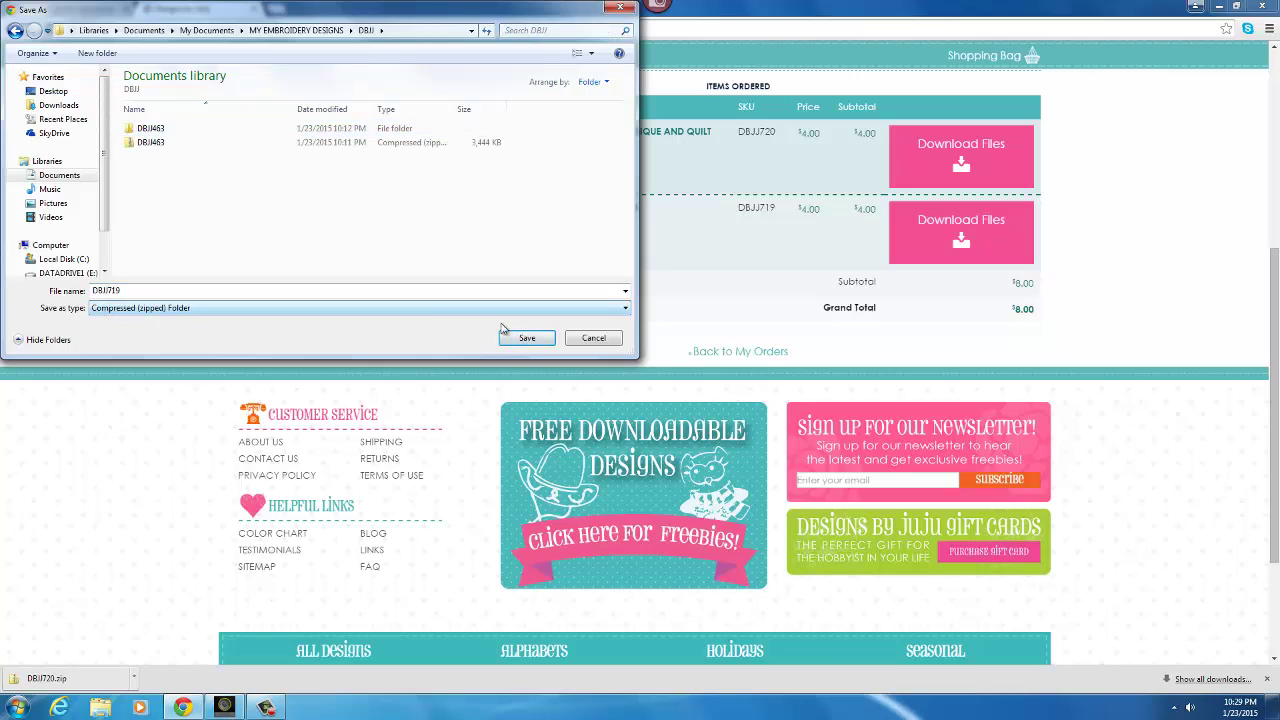
pyautogui.click(527, 339)
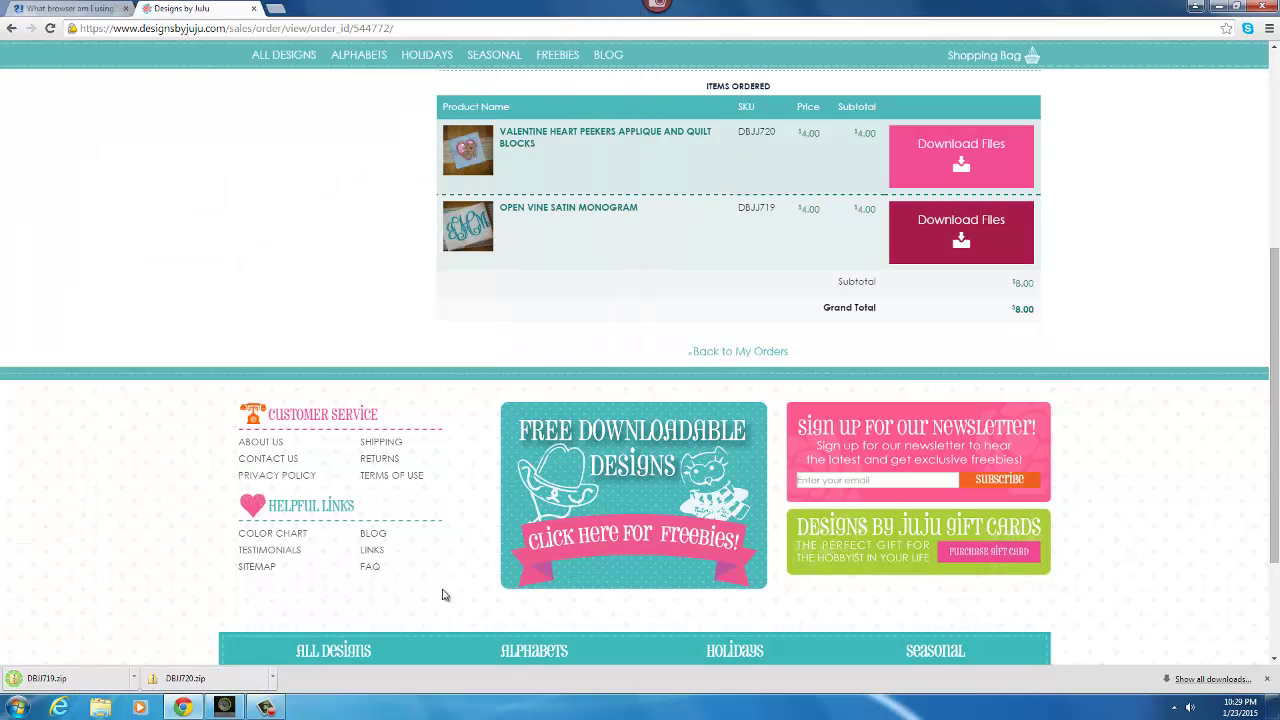
# Step: In Windows Explorer, extract the DBJJ719 zip in Documents > MY EMBROIDERY DESIGNS > DBJJ to a DBJJ719 folder there, showing the files when complete
pyautogui.click(103, 711)
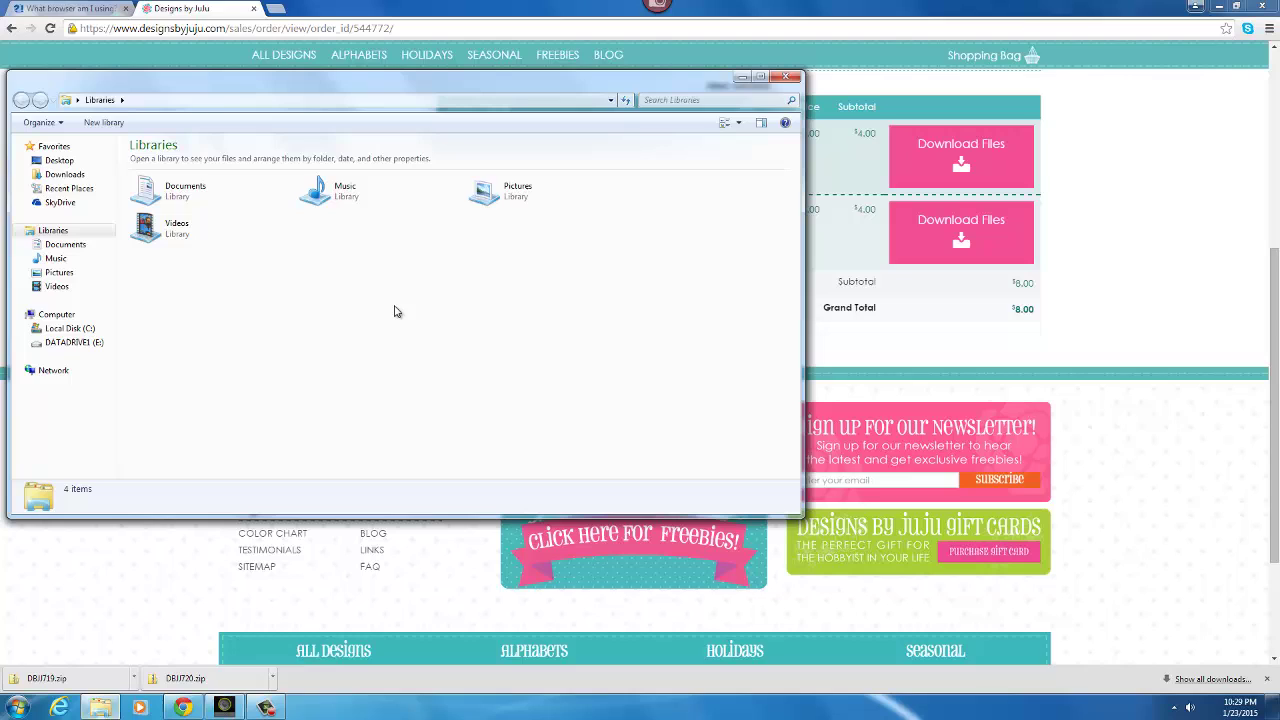
pyautogui.doubleClick(183, 192)
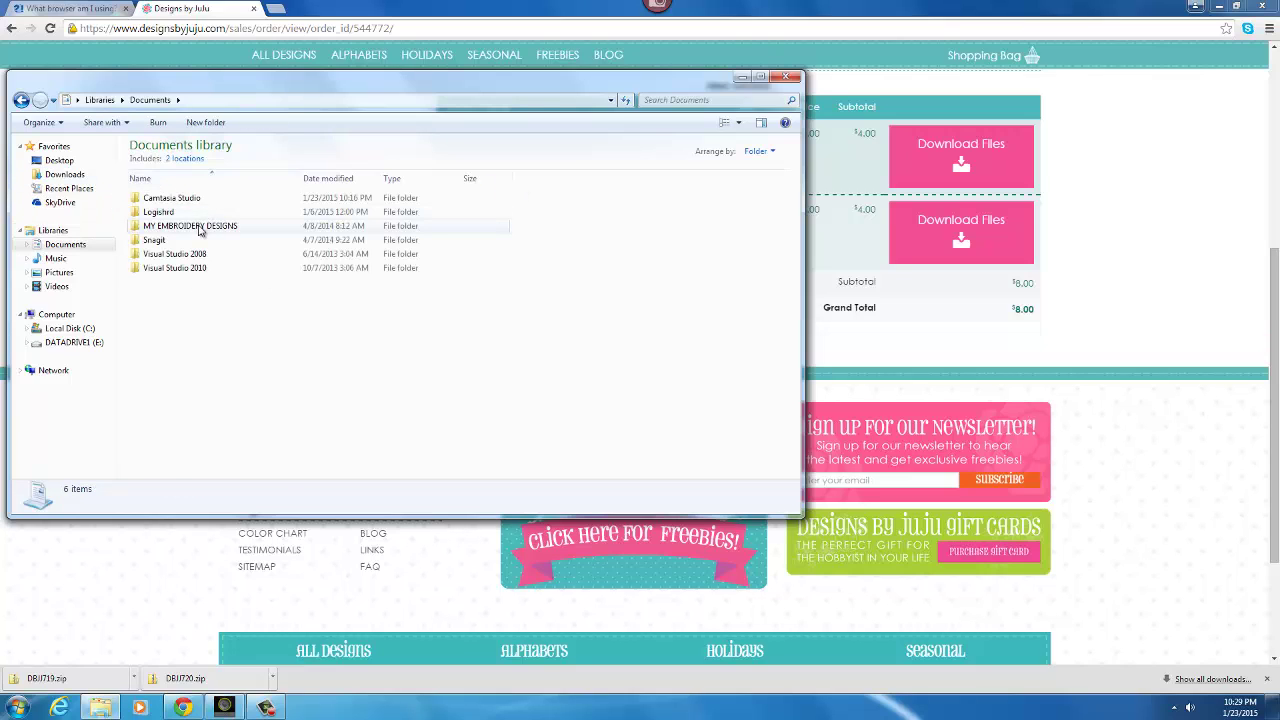
pyautogui.doubleClick(160, 222)
pyautogui.doubleClick(152, 199)
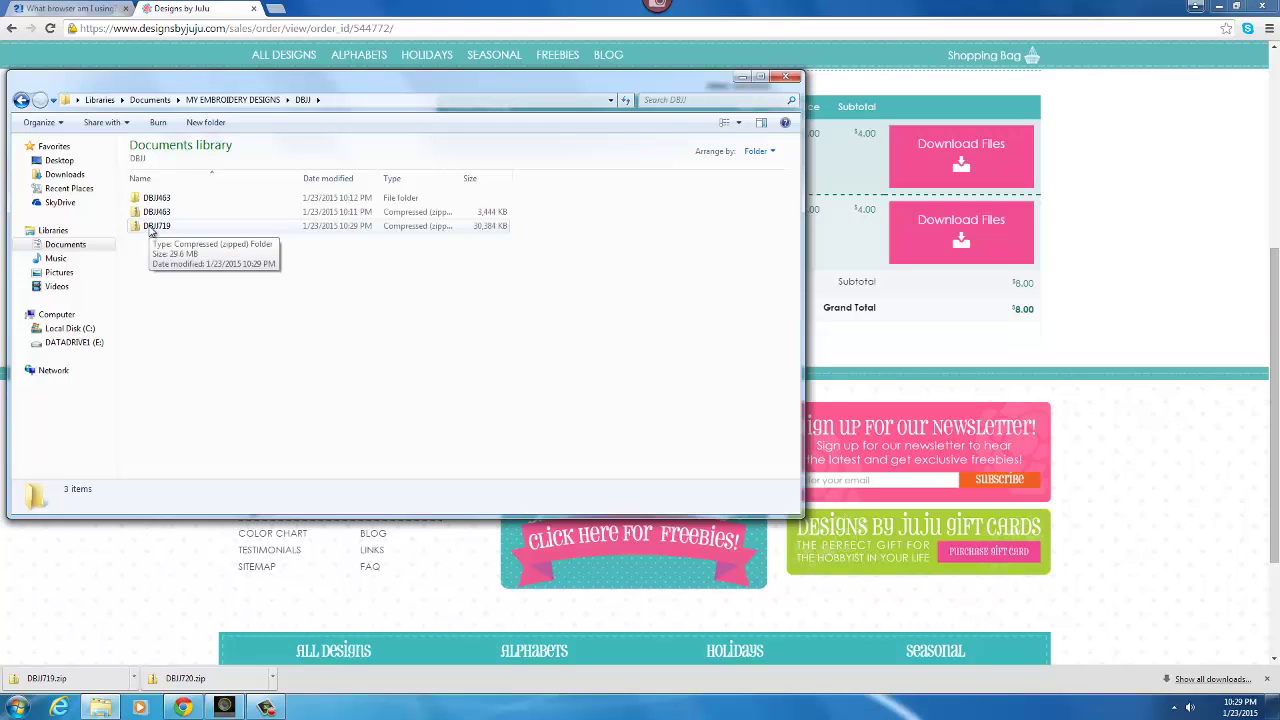
pyautogui.rightClick(151, 231)
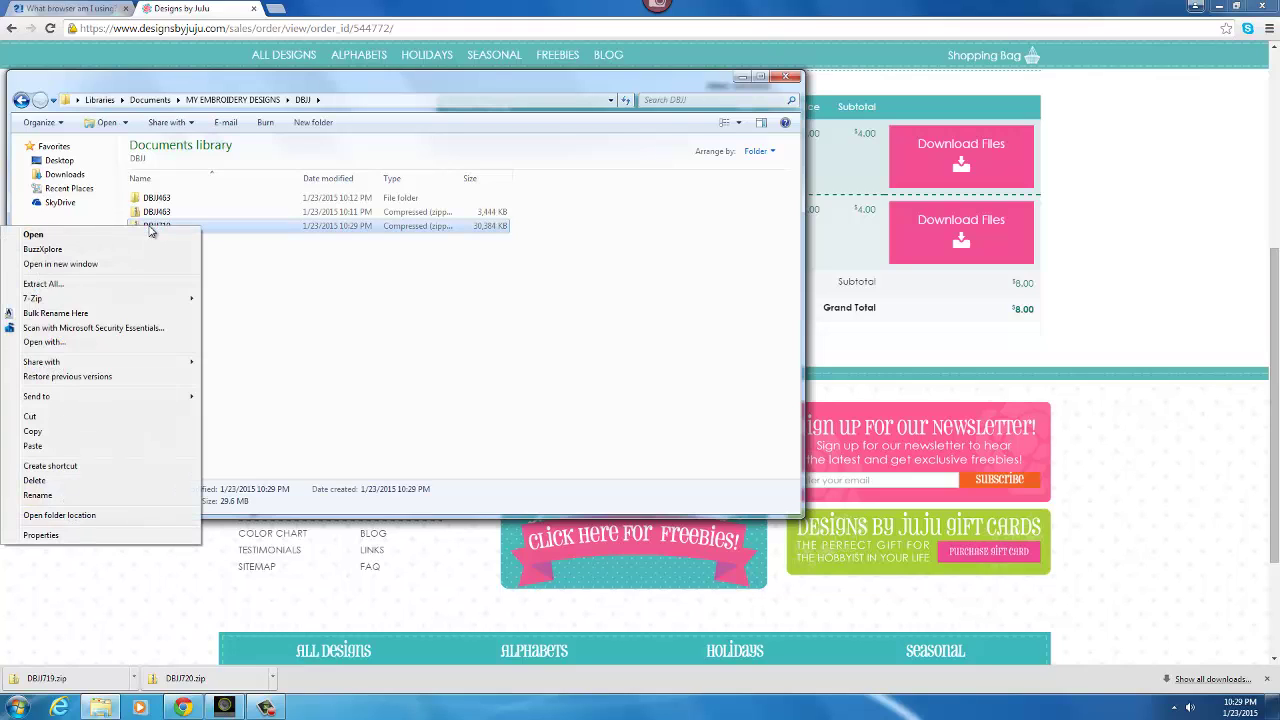
pyautogui.click(57, 286)
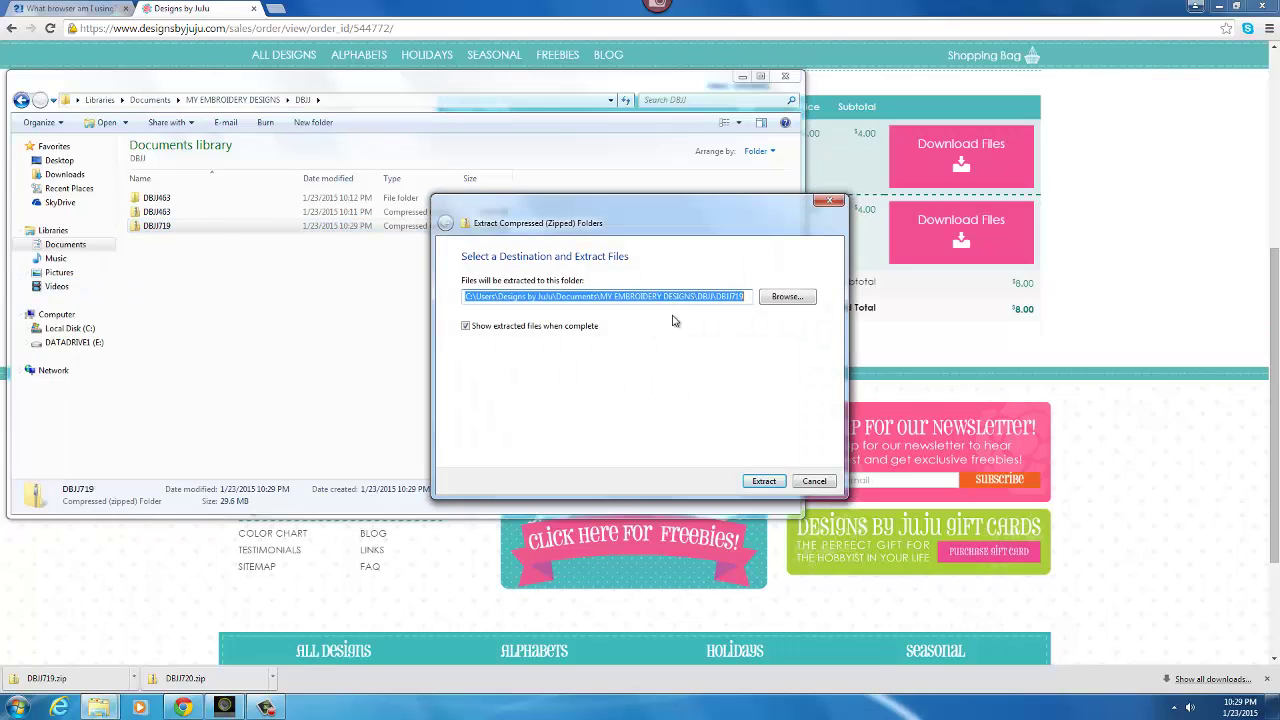
pyautogui.click(764, 482)
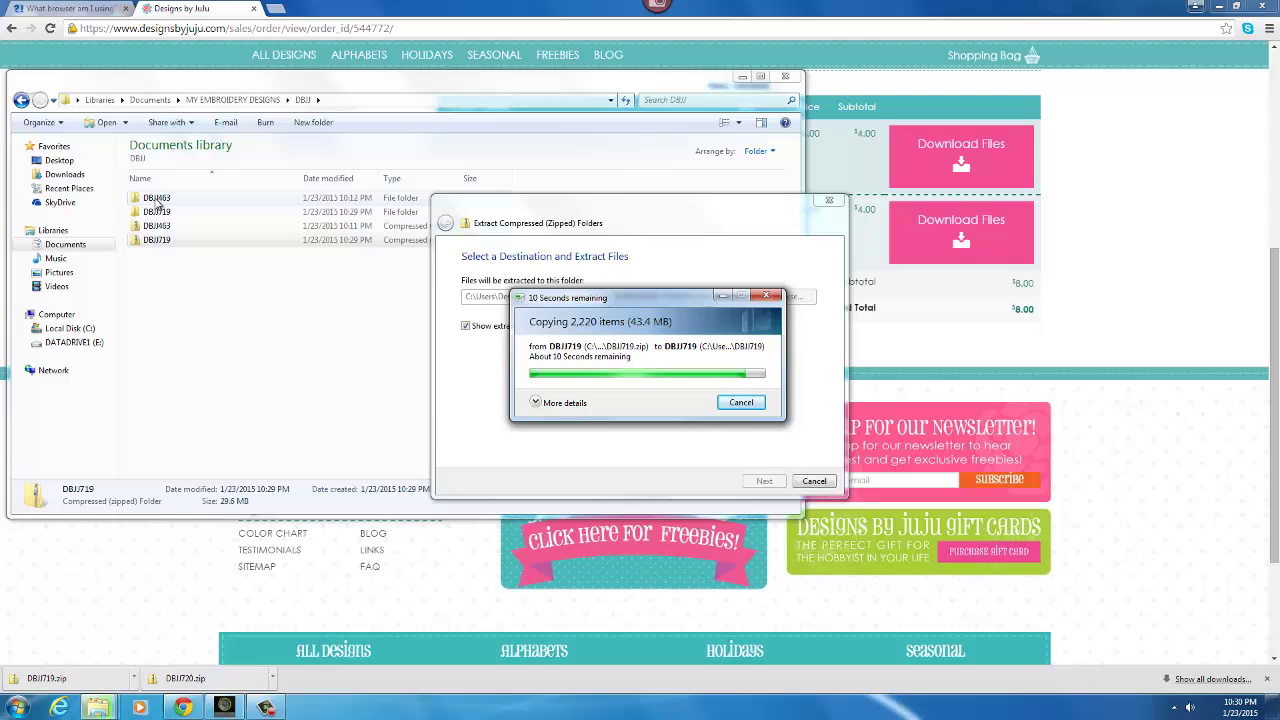
# Step: Open the extracted DBJJ719 folder and the DBJJ719 subfolder inside it to show the embroidery format folders
pyautogui.doubleClick(157, 200)
pyautogui.doubleClick(157, 200)
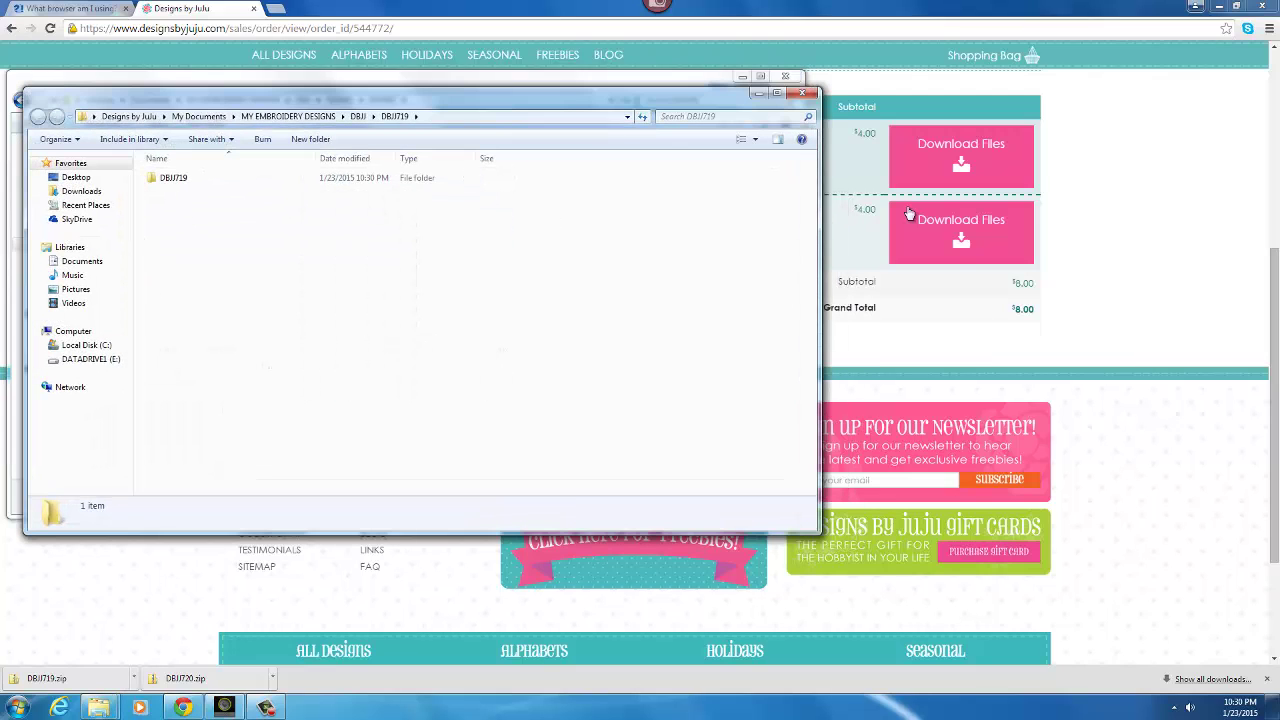
pyautogui.doubleClick(187, 182)
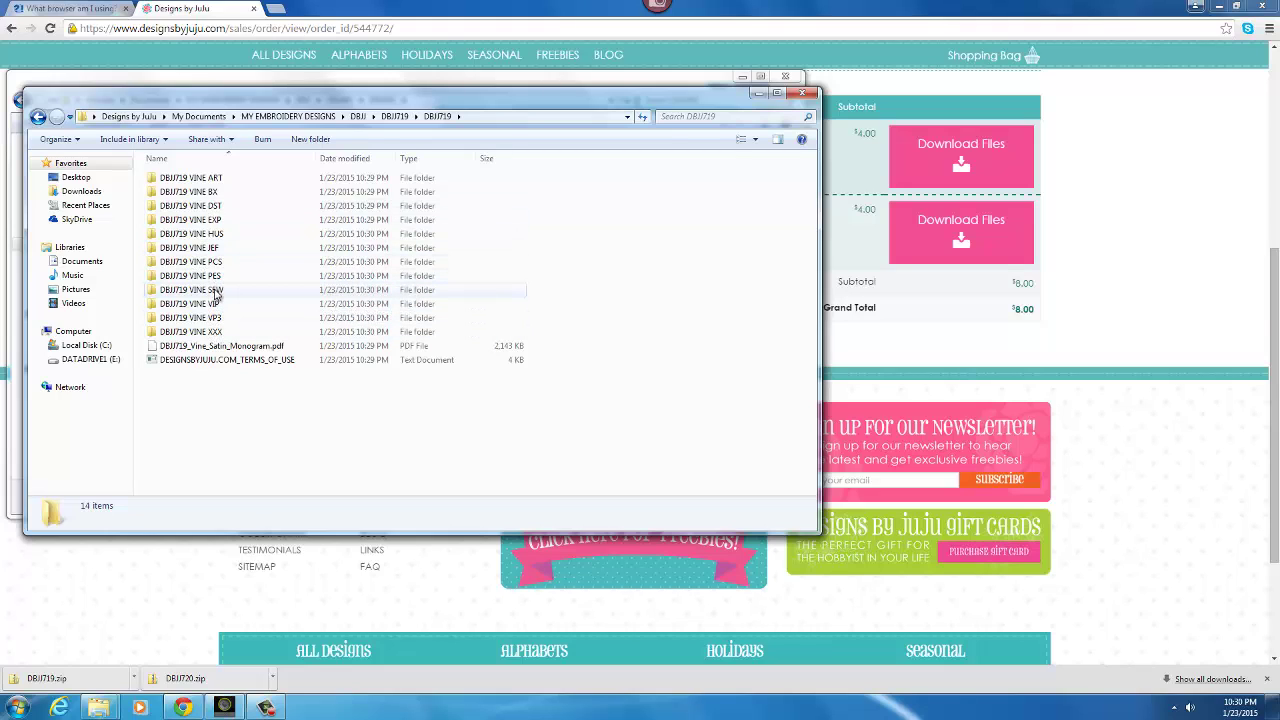
# Step: Delete the DBJJ719 VINE folders ART, DST, EXP, HUS, JEF, PCS, SEW, VIP, VP3 and XXX, keeping only the BX and PES format folders
pyautogui.click(215, 290)
pyautogui.hotkey('shift', 'Down')
pyautogui.hotkey('shift', 'Down')
pyautogui.hotkey('shift', 'Down')
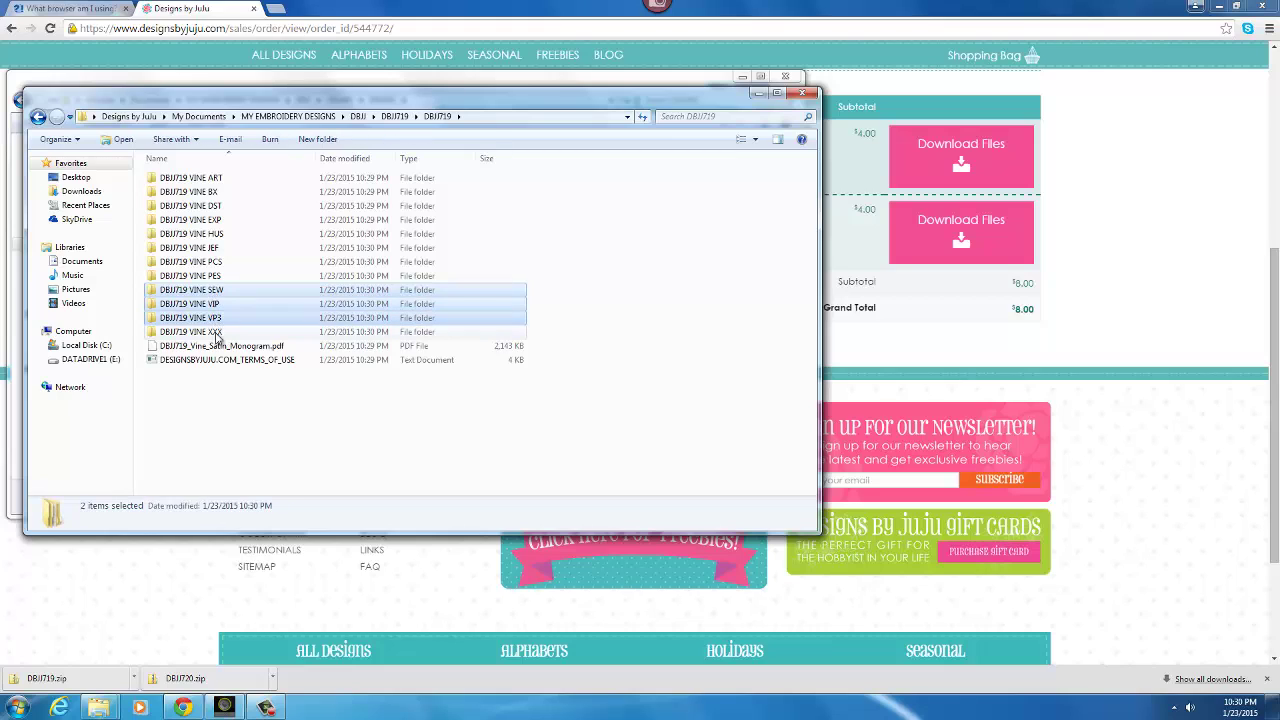
pyautogui.keyDown('ctrl'); pyautogui.click(216, 262); pyautogui.keyUp('ctrl')
pyautogui.keyDown('ctrl'); pyautogui.click(216, 248); pyautogui.keyUp('ctrl')
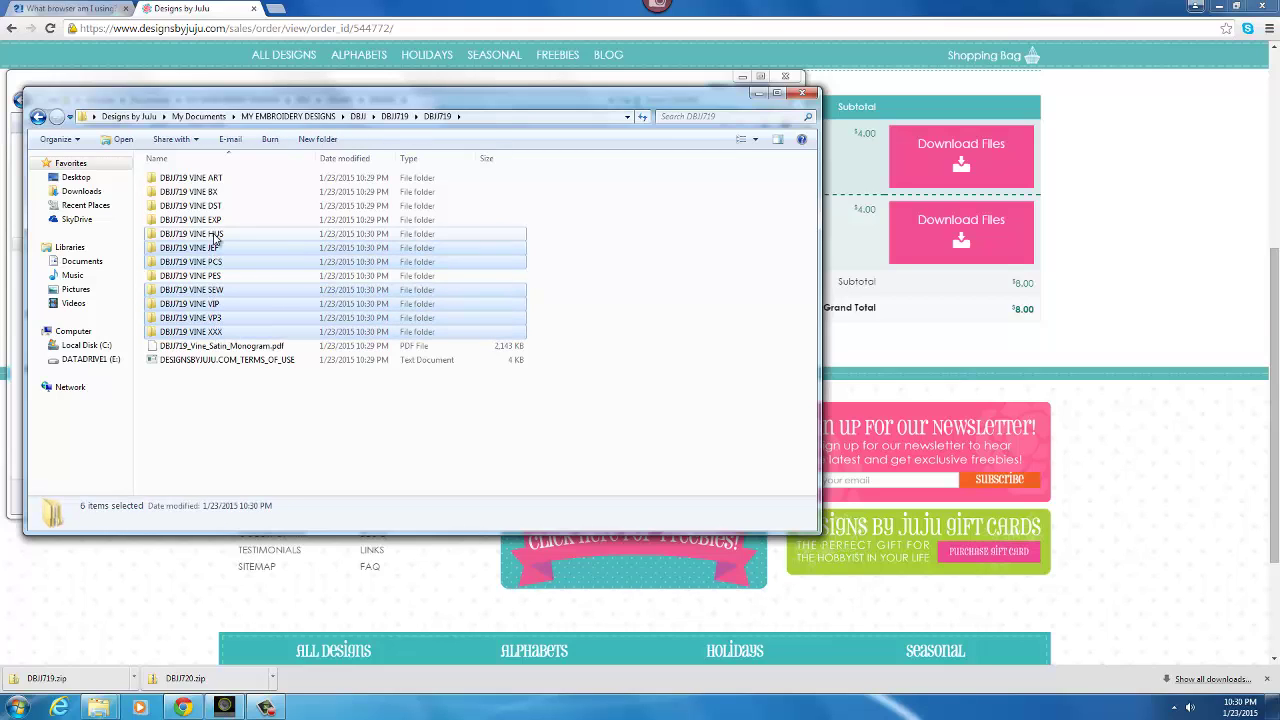
pyautogui.keyDown('ctrl'); pyautogui.click(216, 234); pyautogui.keyUp('ctrl')
pyautogui.keyDown('ctrl'); pyautogui.click(216, 220); pyautogui.keyUp('ctrl')
pyautogui.keyDown('ctrl'); pyautogui.click(215, 206); pyautogui.keyUp('ctrl')
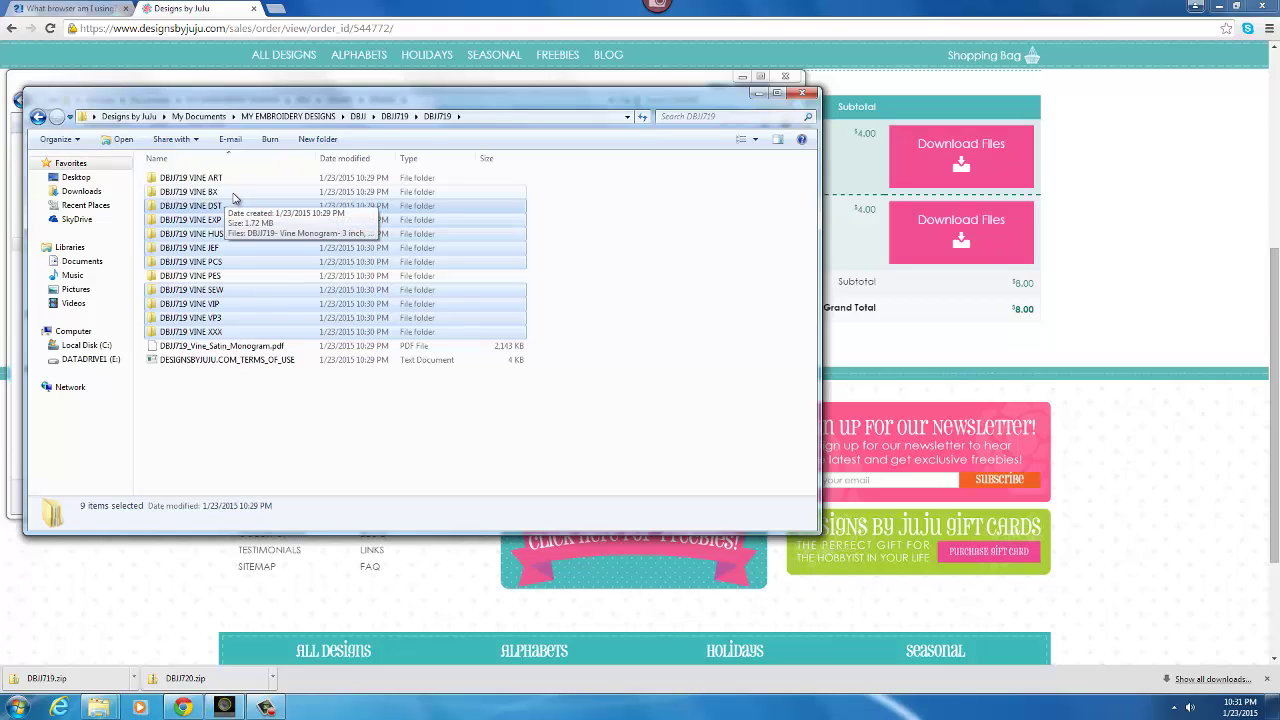
pyautogui.keyDown('ctrl'); pyautogui.click(228, 179); pyautogui.keyUp('ctrl')
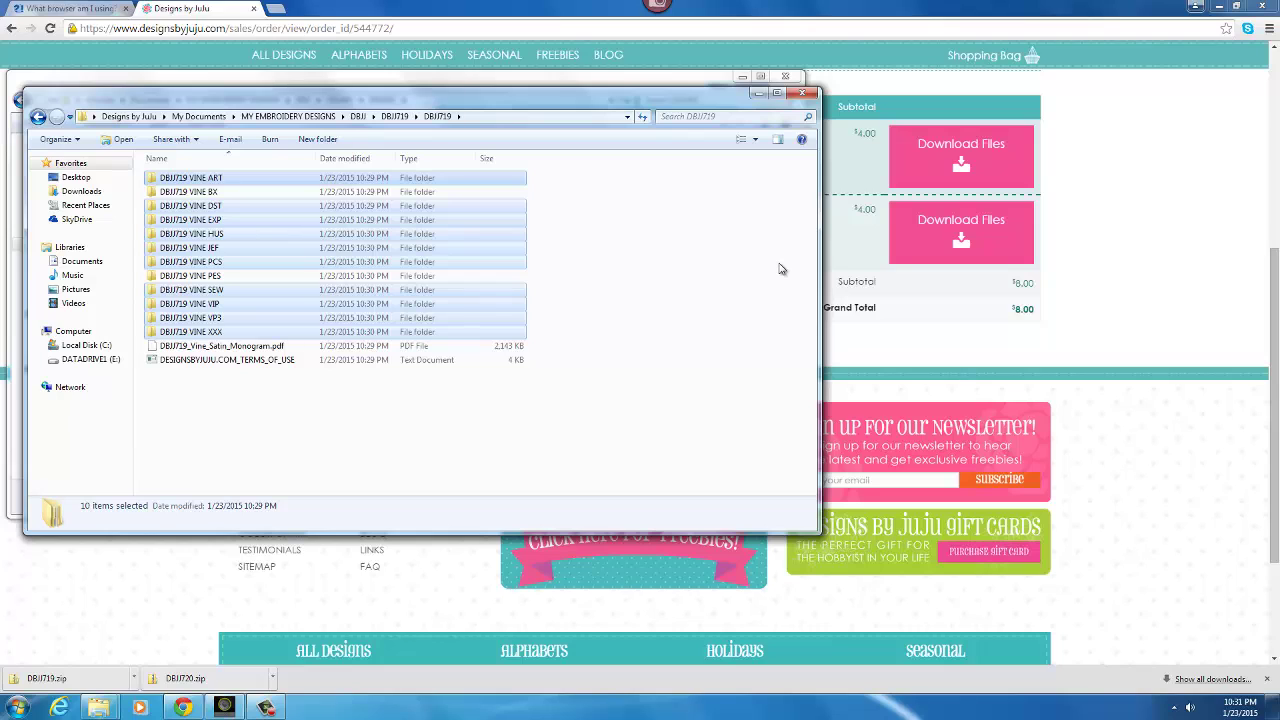
pyautogui.press('Delete')
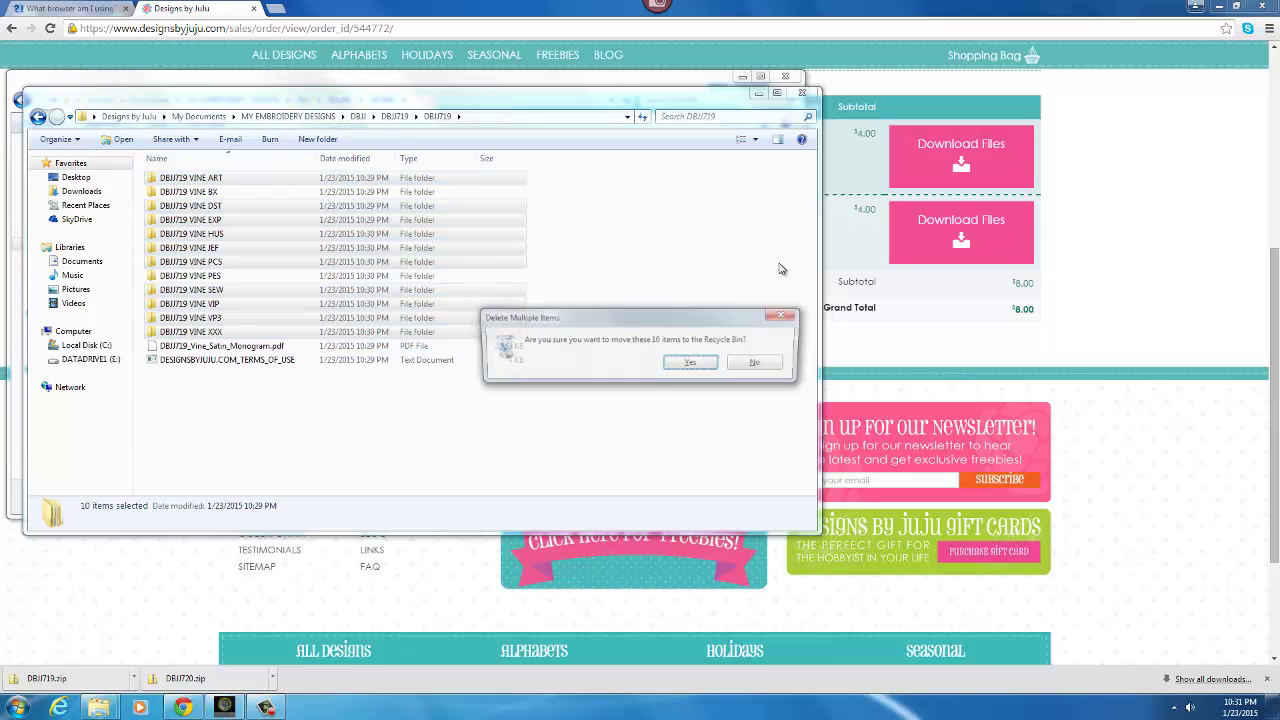
pyautogui.click(691, 364)
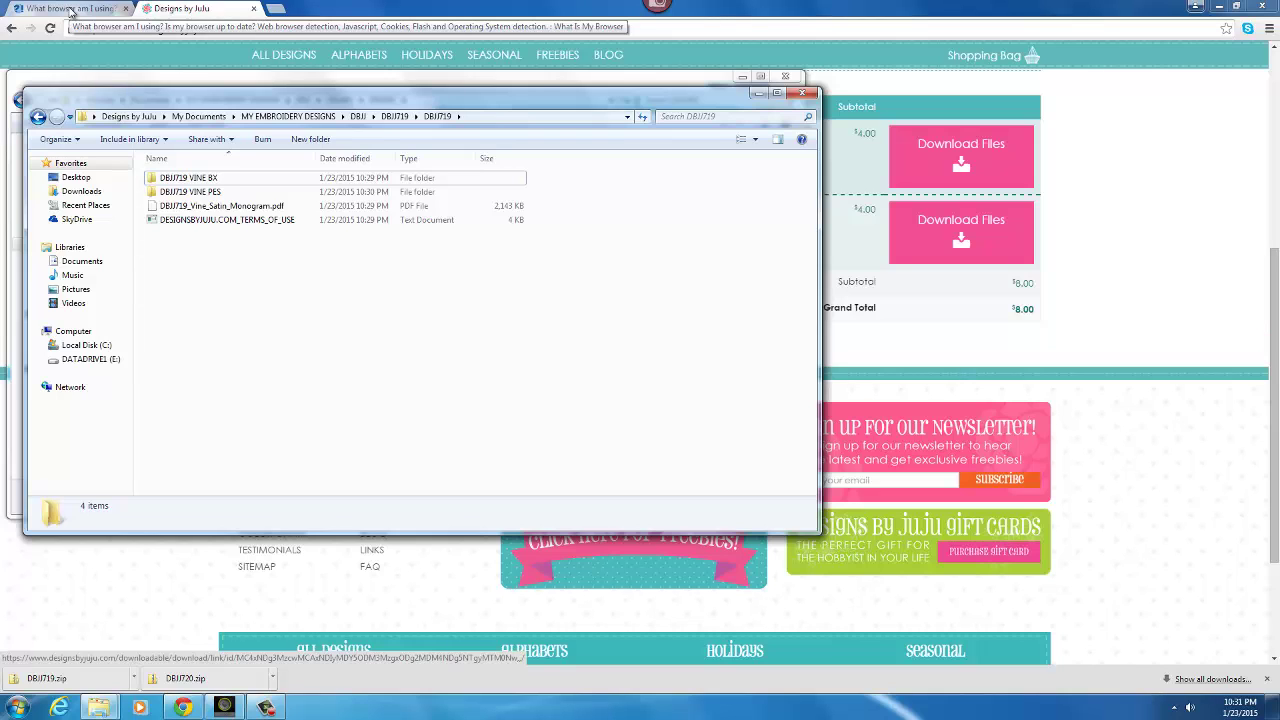
# Step: Check the browser name and version on WhatIsMyBrowser.com, dismiss the Windows color scheme prompt, and return to the Designs by JuJu order page
pyautogui.click(70, 10)
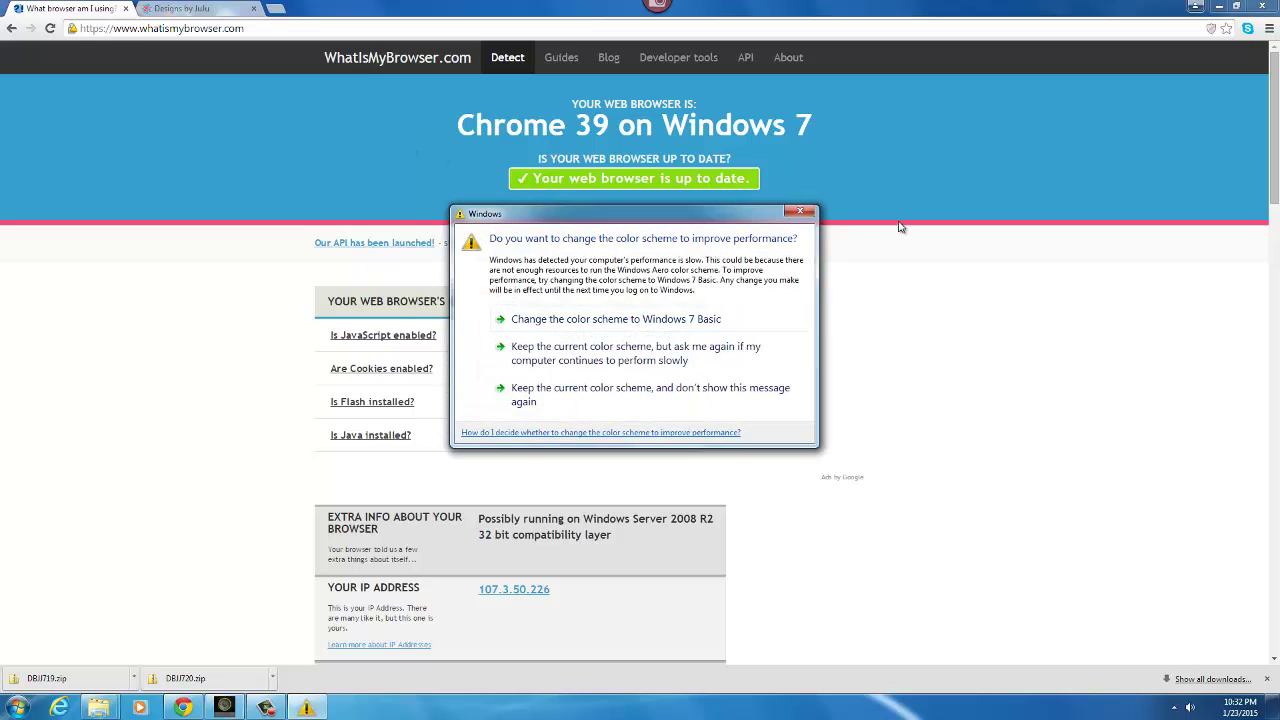
pyautogui.click(802, 213)
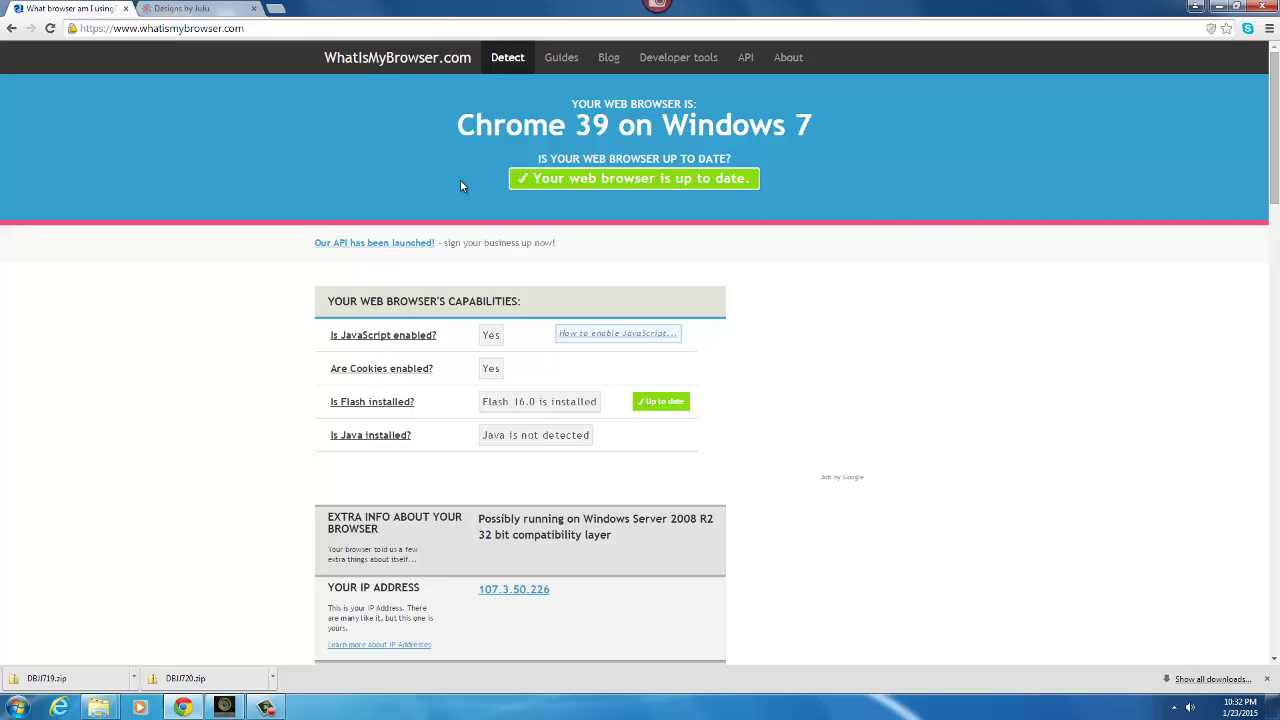
pyautogui.click(197, 12)
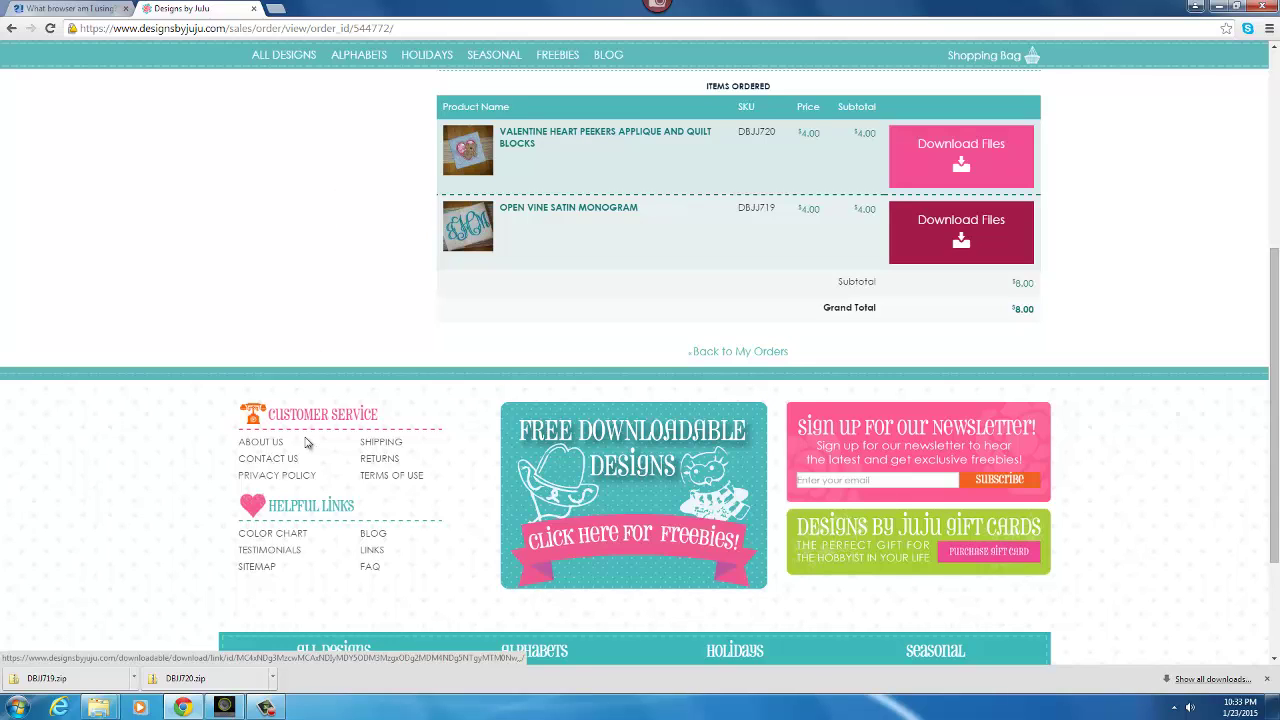
pyautogui.moveTo(252, 710)
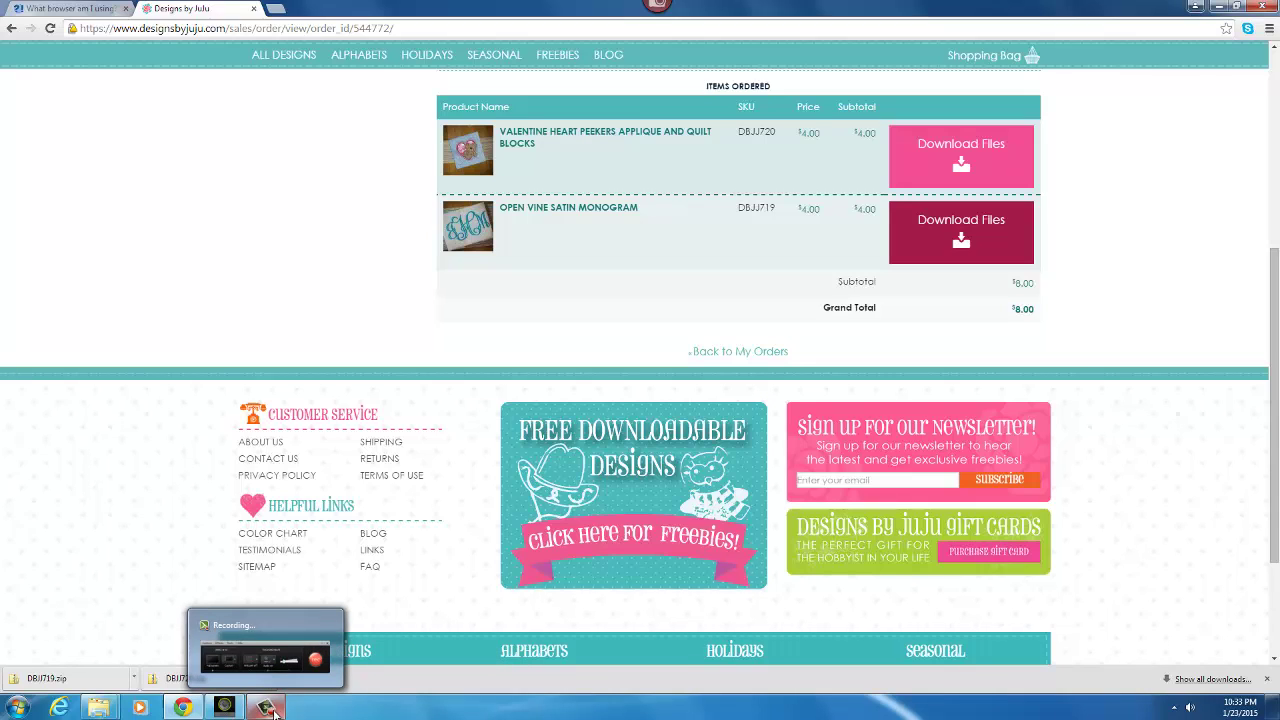